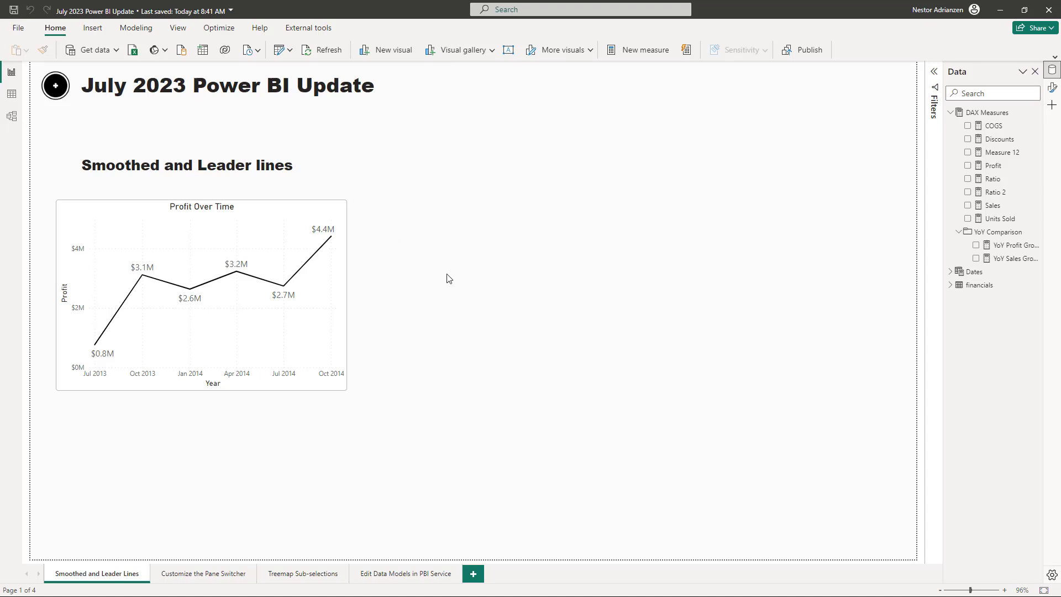
Step: Select the Profit Over Time chart and bring up its full formatting settings
left_click(106, 215)
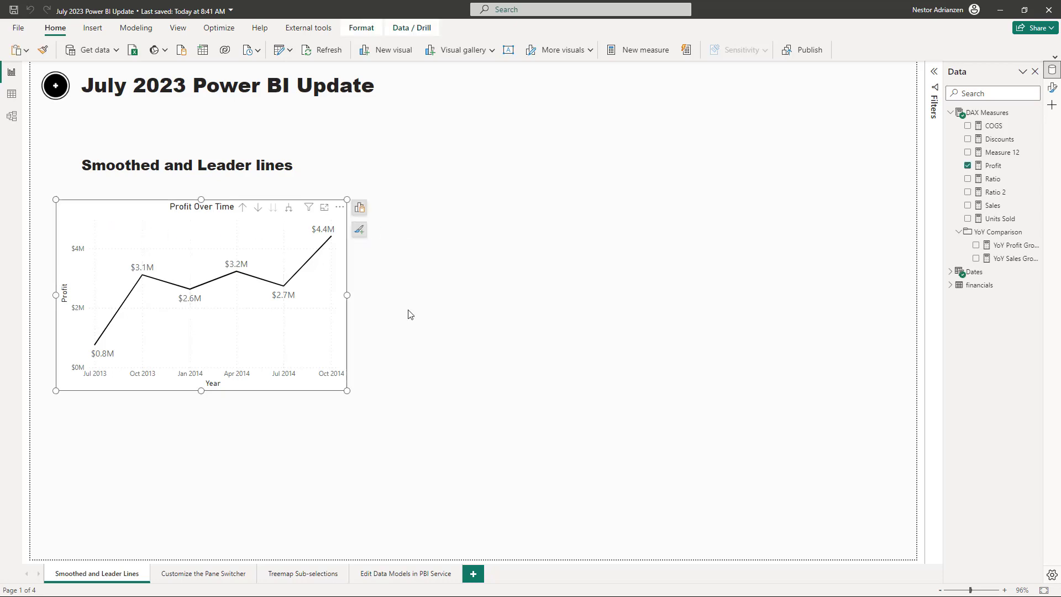
left_click(359, 229)
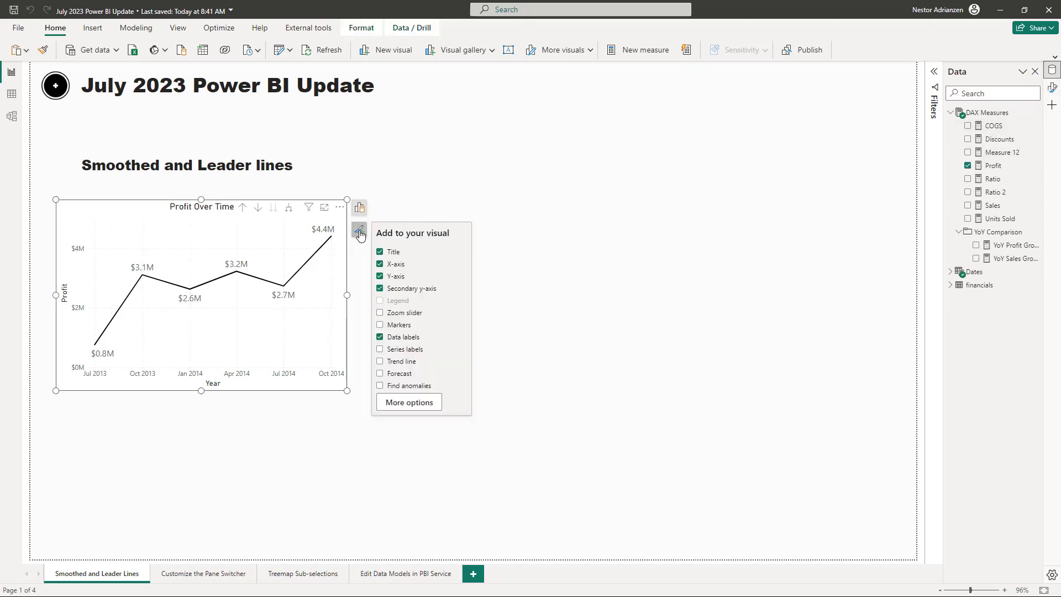
left_click(419, 405)
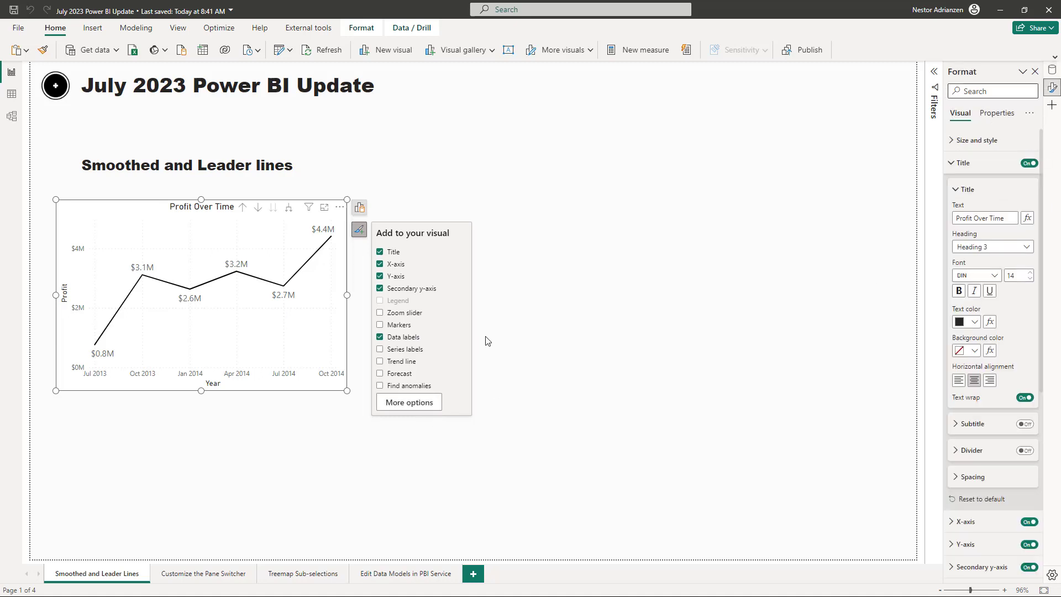
Step: Collapse Title and expand the Lines section, keeping it applied to all series
left_click(958, 162)
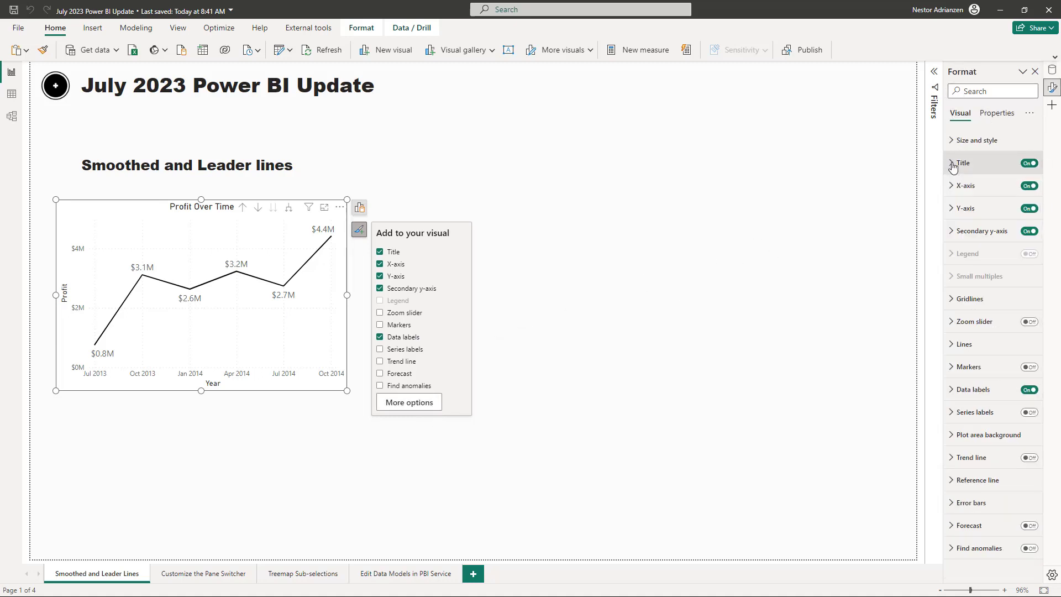
left_click(964, 344)
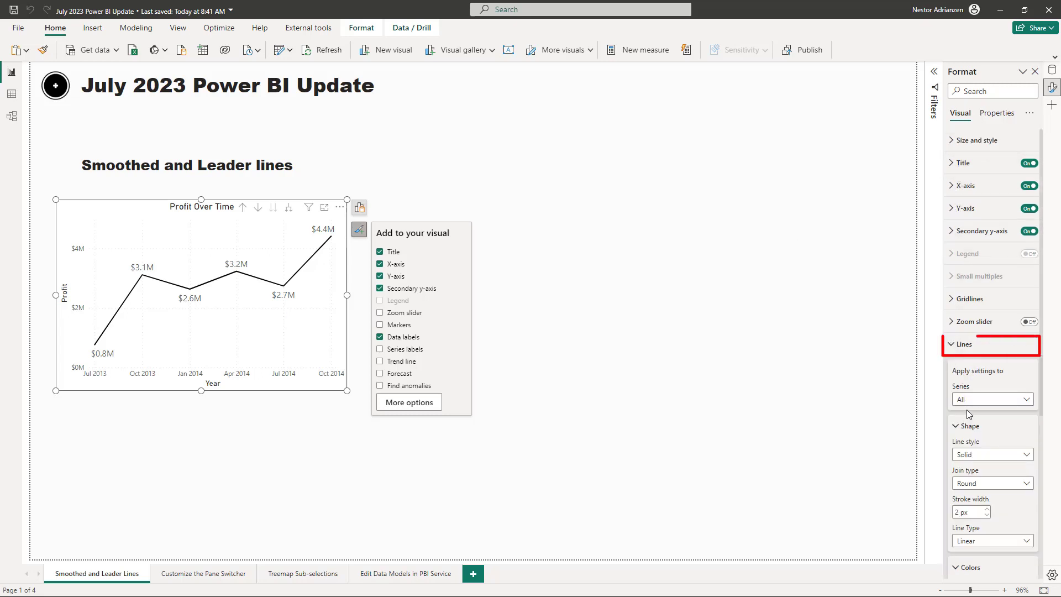
scroll(983, 398, "down", 1)
left_click(1007, 331)
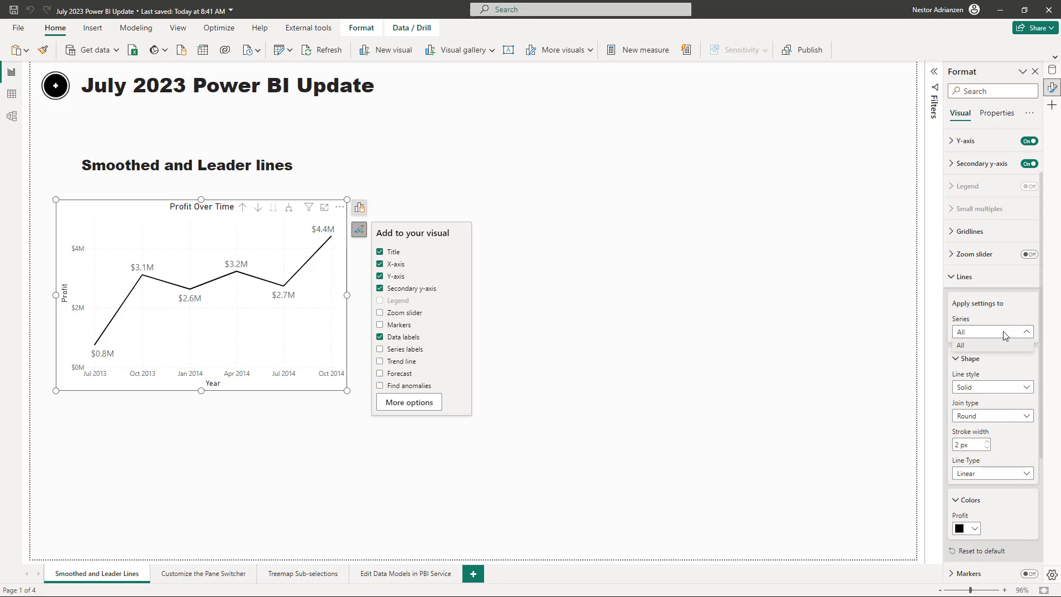
left_click(999, 345)
scroll(989, 384, "down", 2)
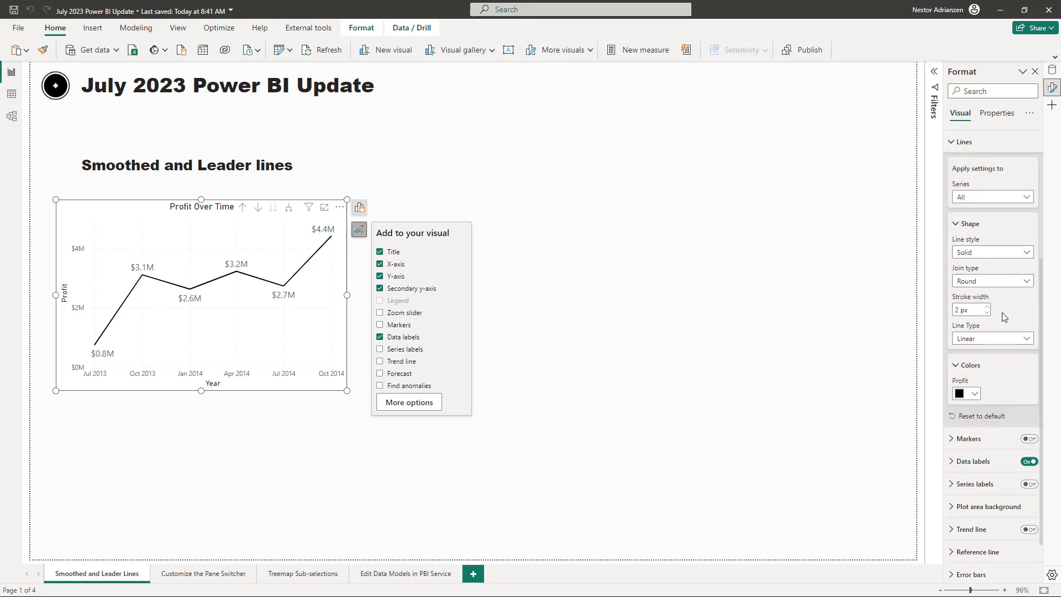
scroll(1004, 316, "down", 1)
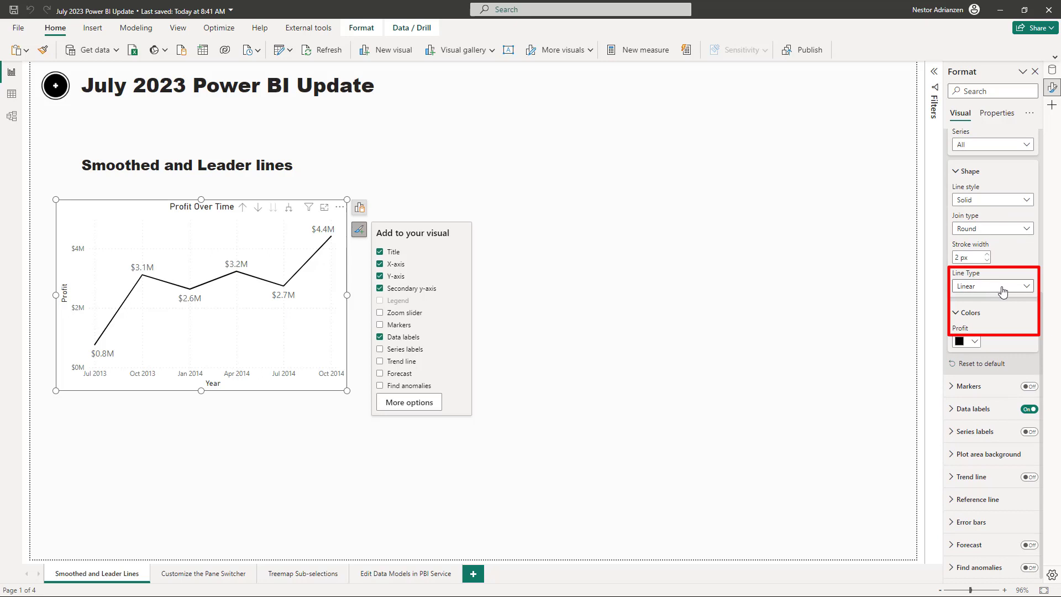
Step: Set the Profit Over Time line type to Smooth and its stroke width to 5 px
left_click(1003, 291)
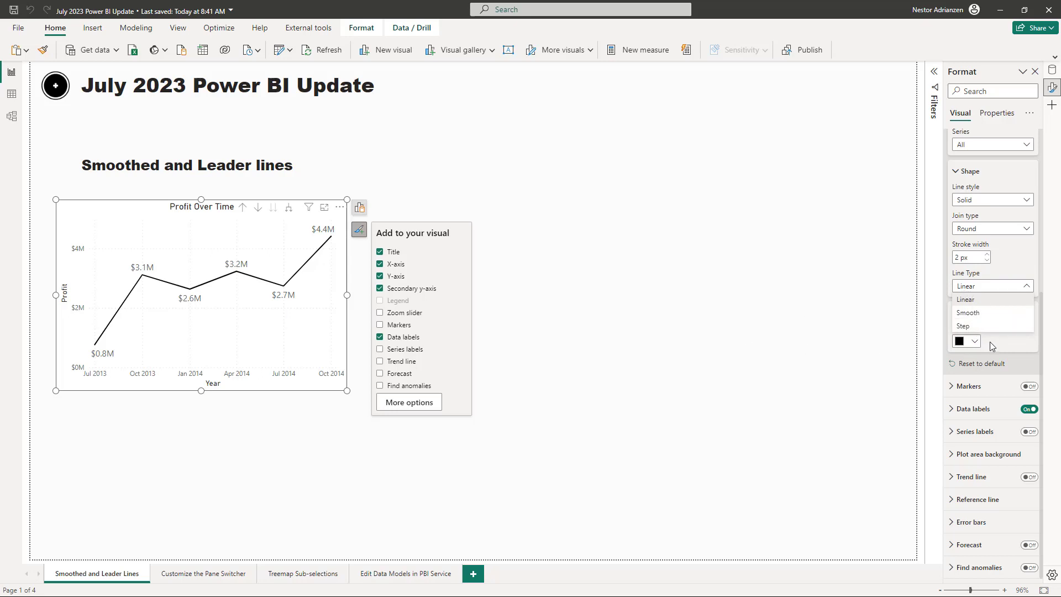
key("Escape")
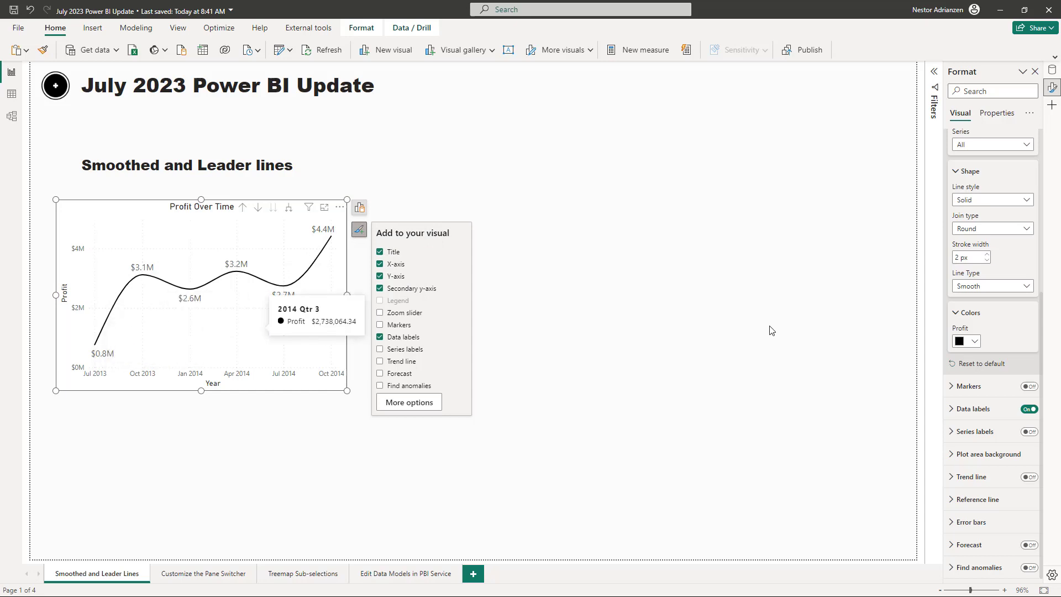
left_click(961, 258)
key("BackSpace")
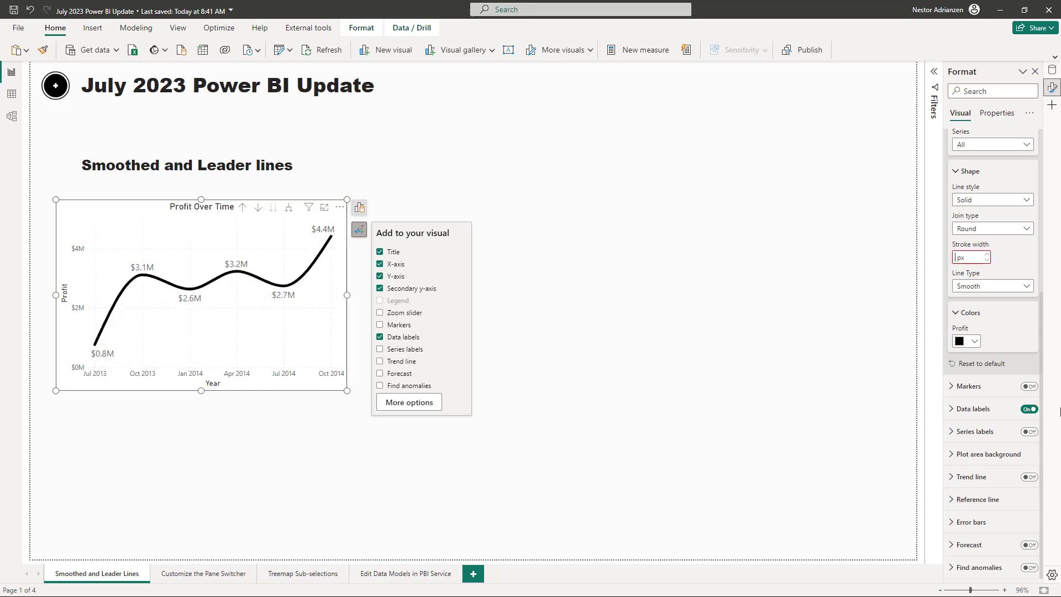
type("5")
scroll(991, 246, "up", 3)
Step: In Data labels, switch Leader lines on and set Minimum label offset to 45
left_click(983, 222)
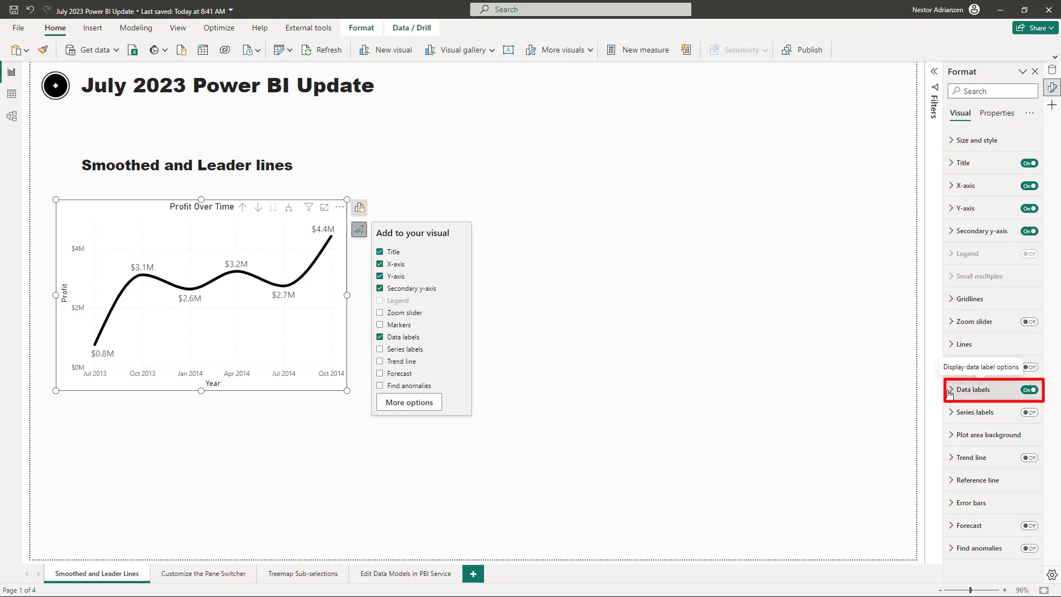
left_click(954, 393)
scroll(954, 395, "down", 5)
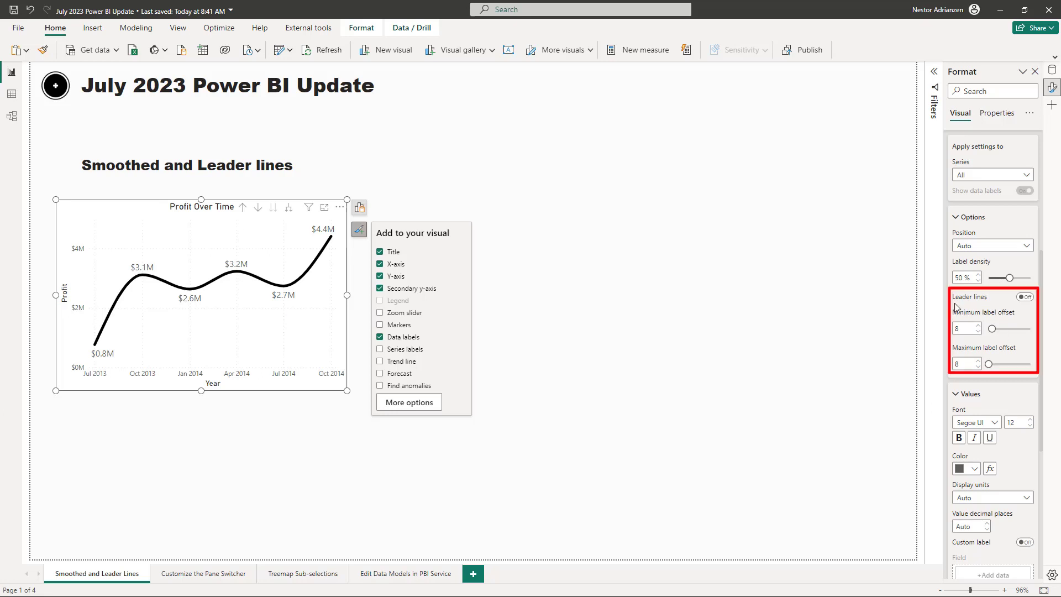
left_click(1025, 298)
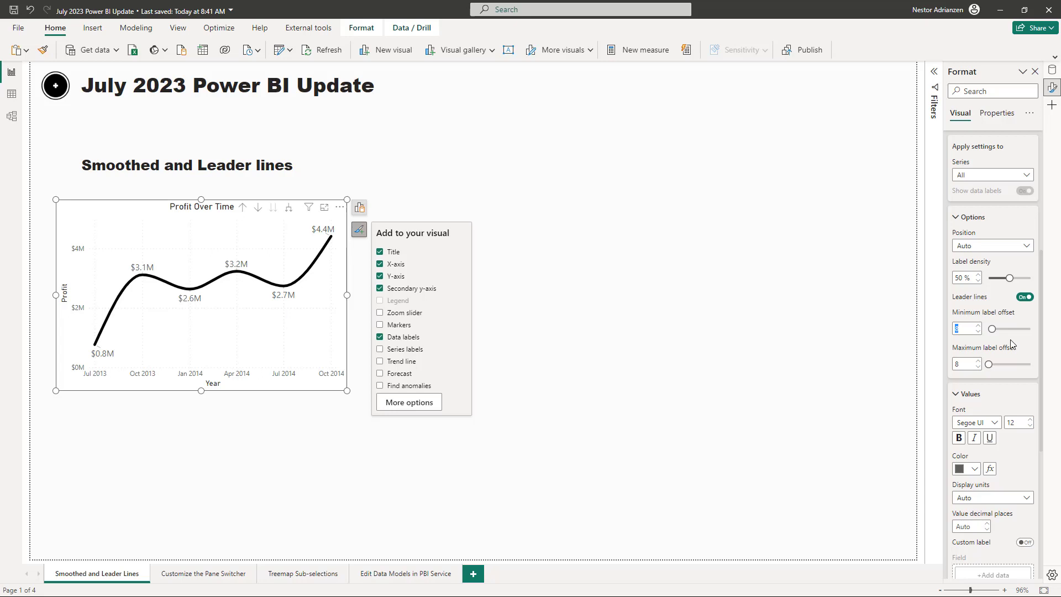
type("45")
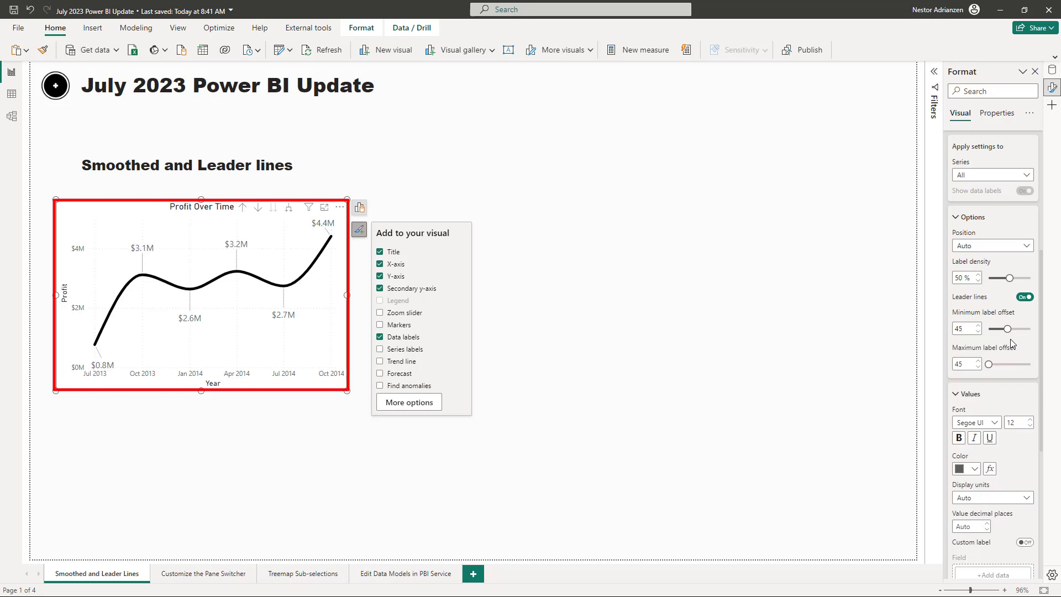
mouse_move(239, 269)
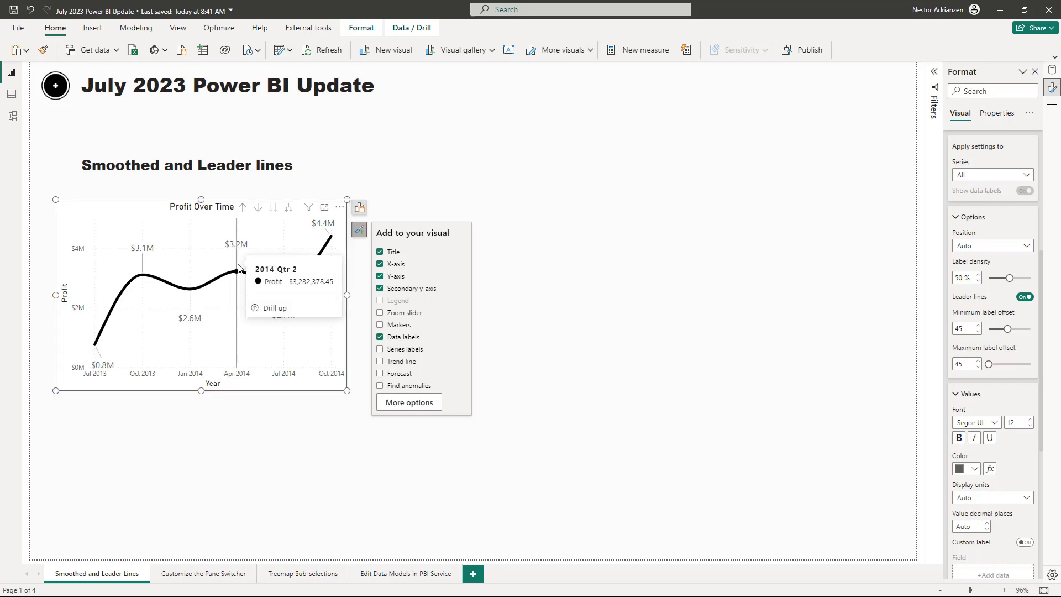
mouse_move(145, 277)
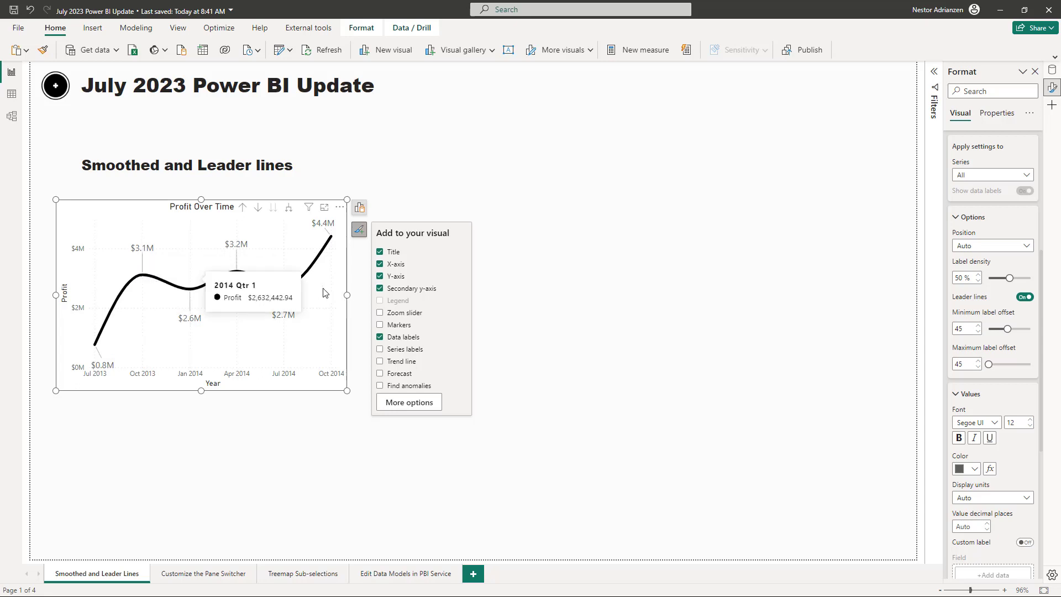
mouse_move(178, 299)
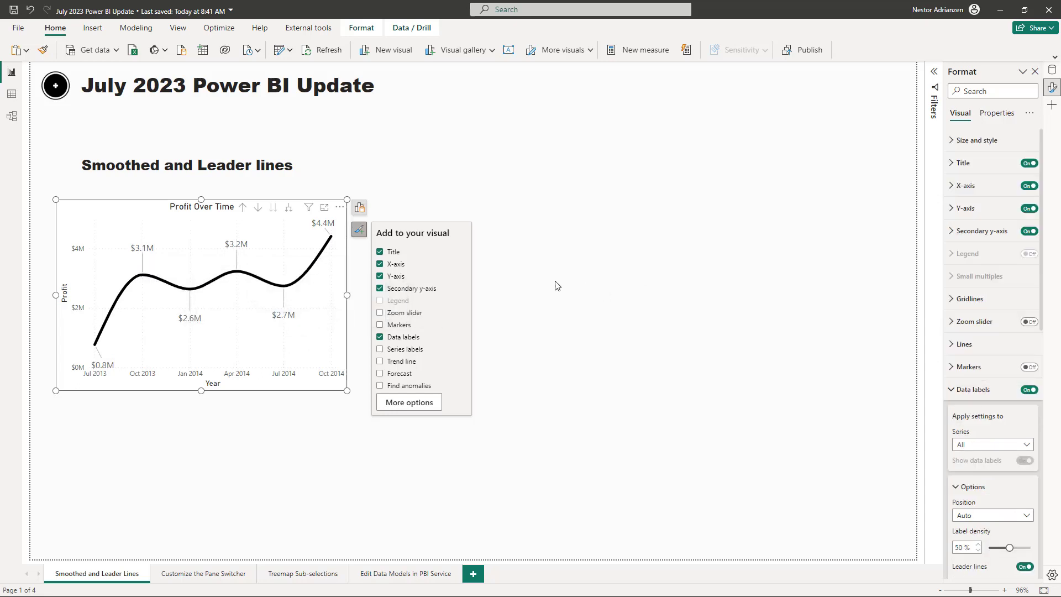
Step: Change Profit Over Time to an Area chart, then go to the Customize the Pane Switcher page
left_click(950, 393)
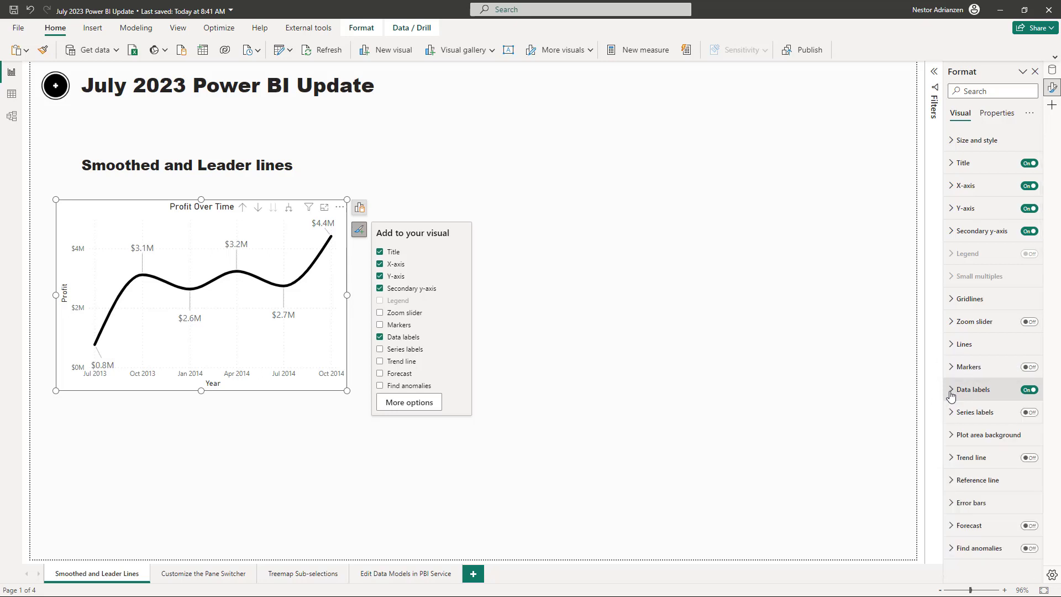
left_click(360, 209)
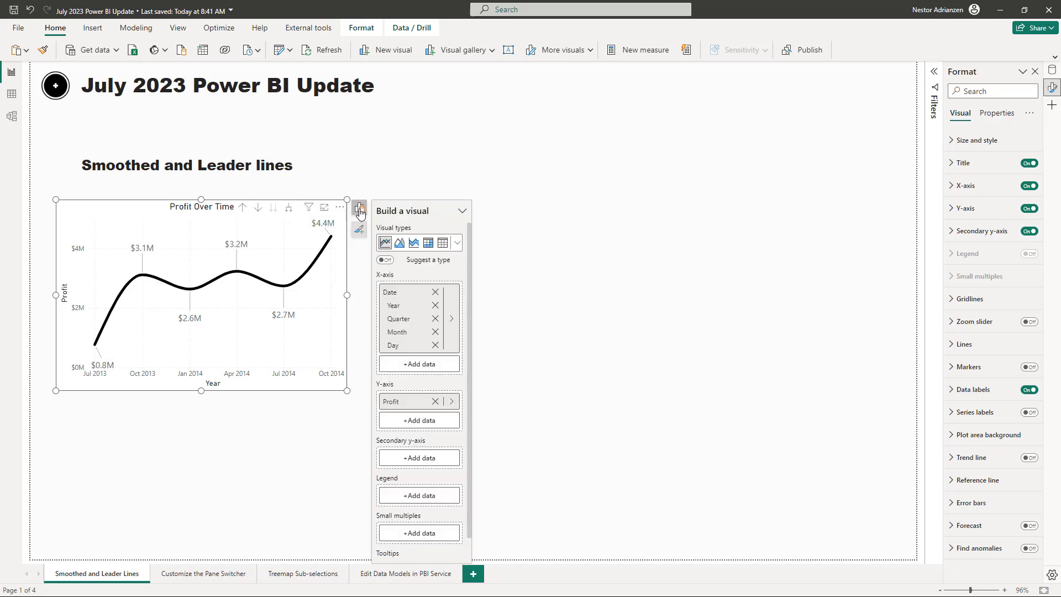
left_click(400, 244)
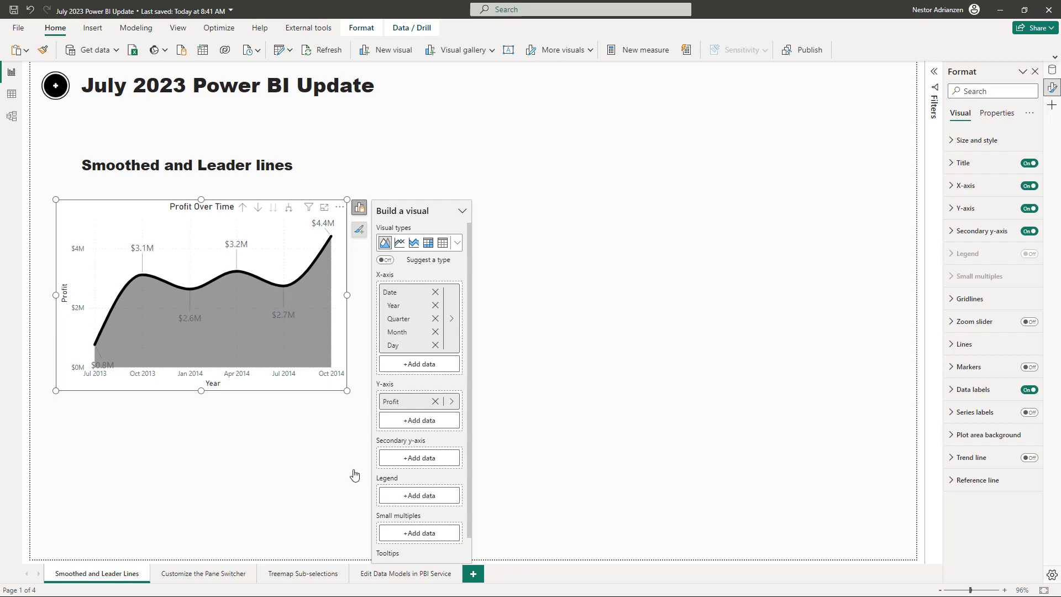
left_click(218, 575)
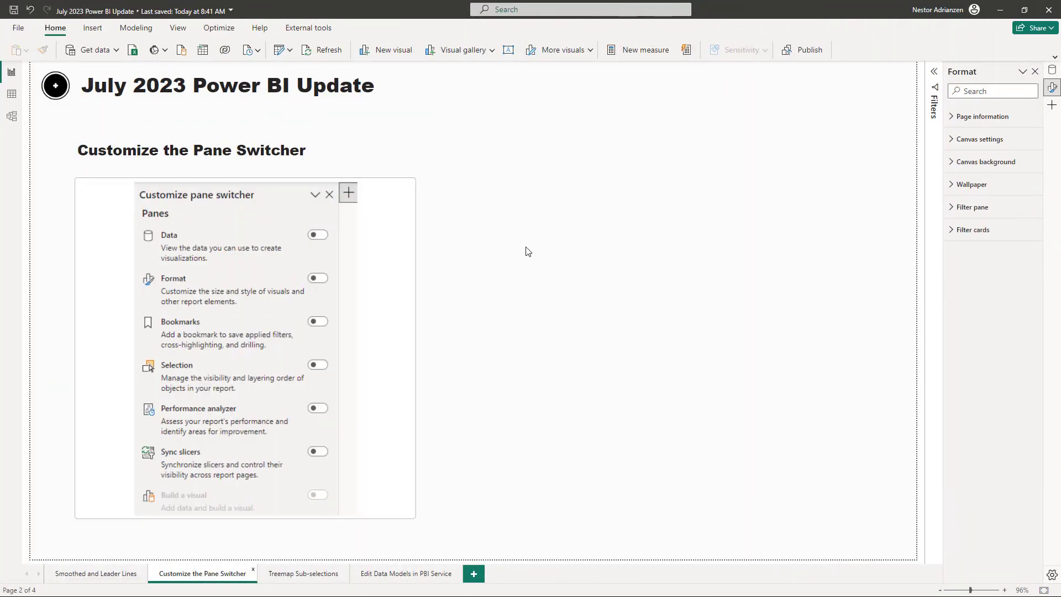
Step: In pane switcher customization, toggle Bookmarks, Selection and Performance analyzer on, then turn all three off
left_click(401, 277)
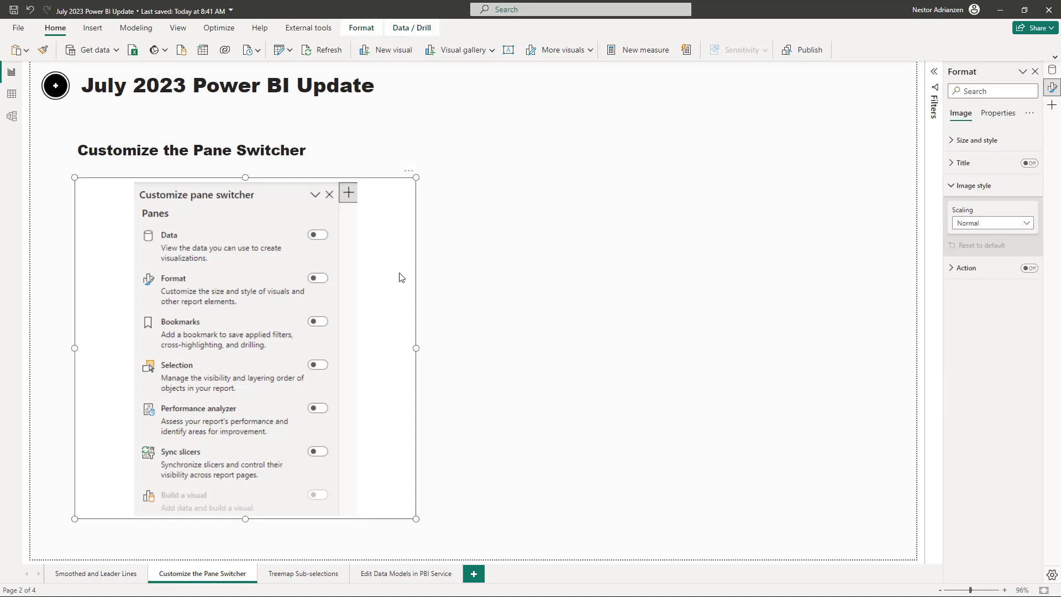
left_click(1051, 106)
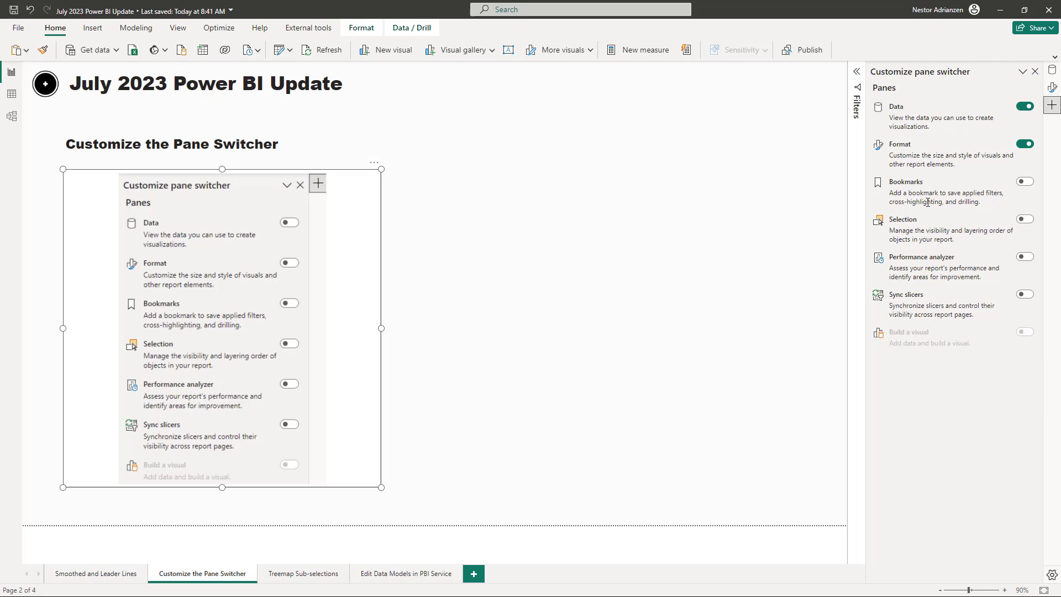
left_click(1025, 181)
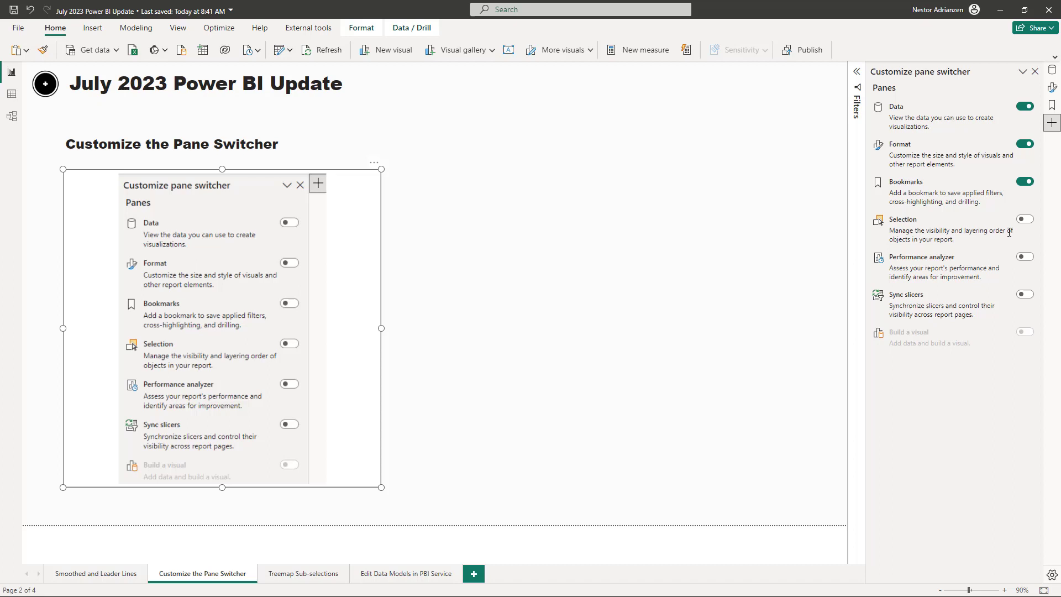
left_click(1025, 219)
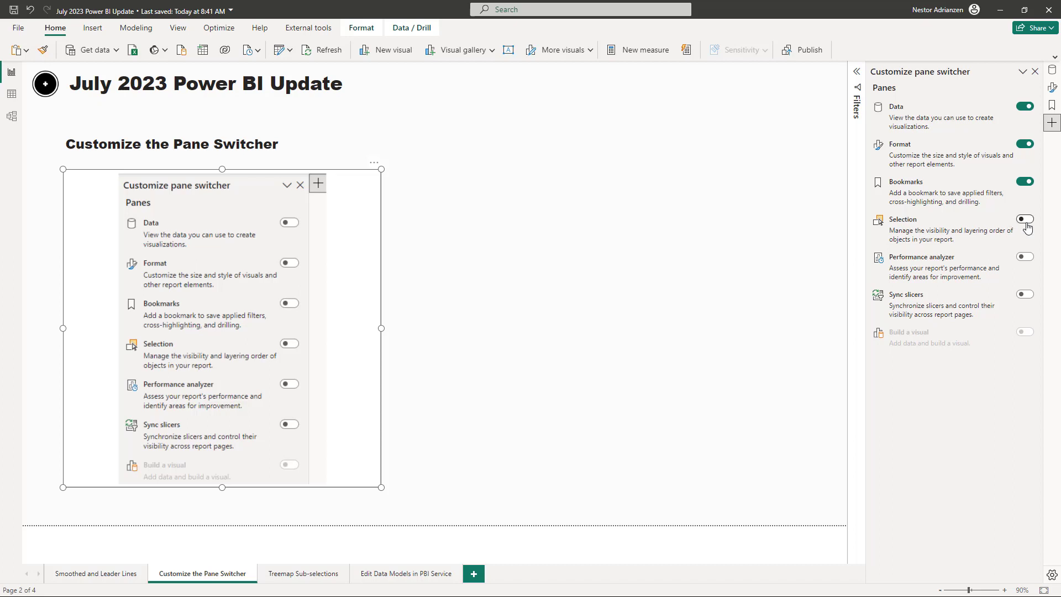
left_click(1025, 257)
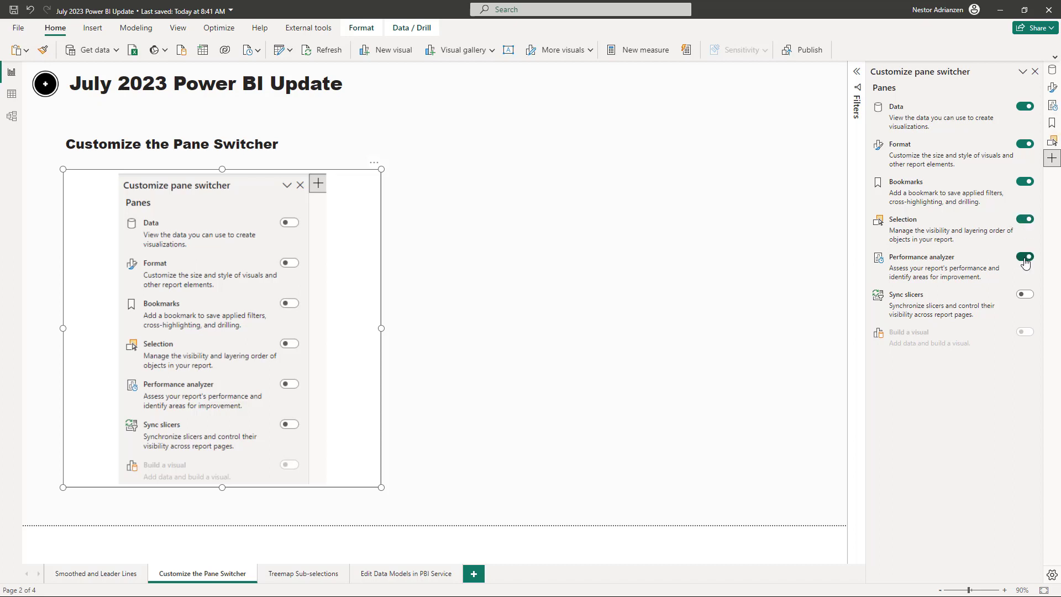
left_click(1024, 257)
left_click(1025, 219)
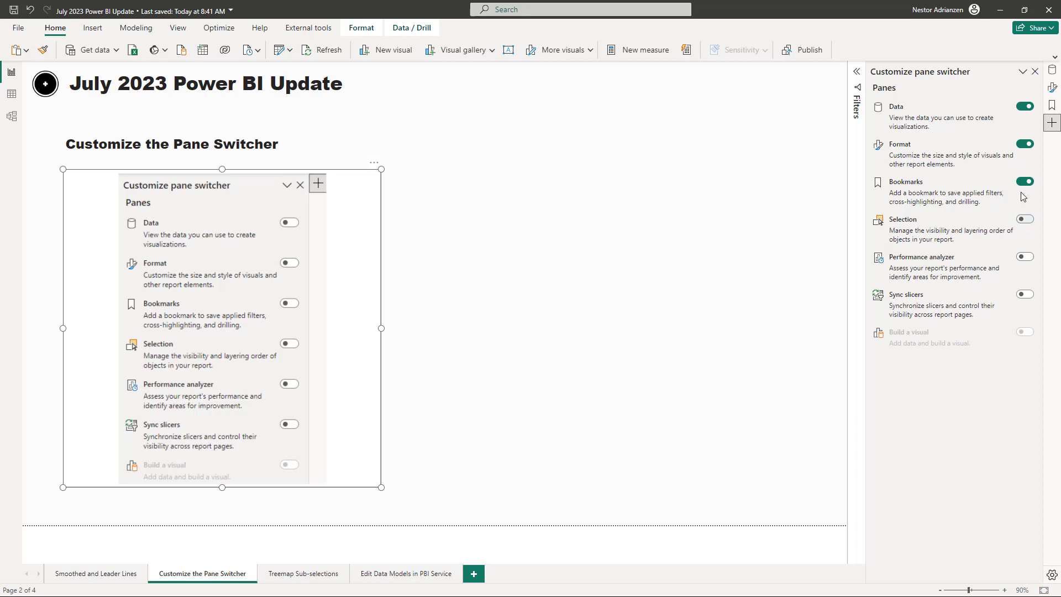
left_click(1024, 182)
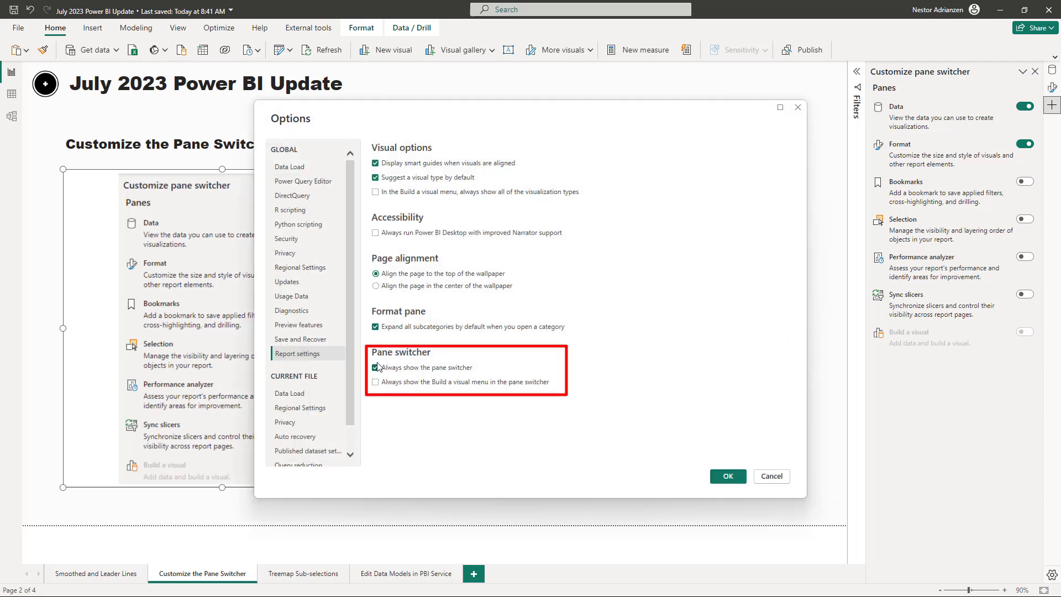
Step: Apply the Report settings with Always show the Build a visual menu enabled
left_click(727, 477)
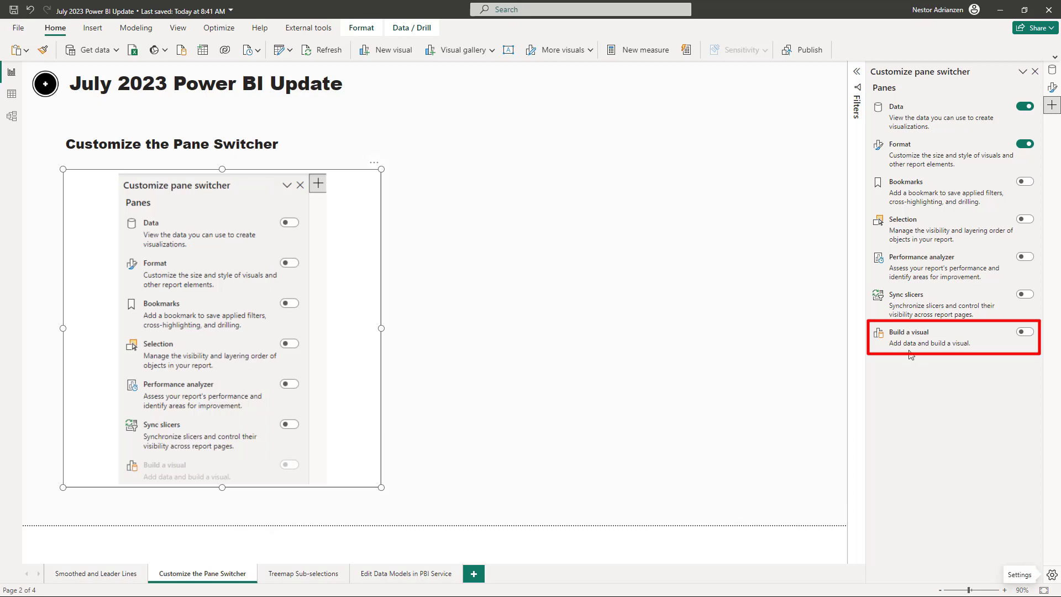
left_click(1025, 333)
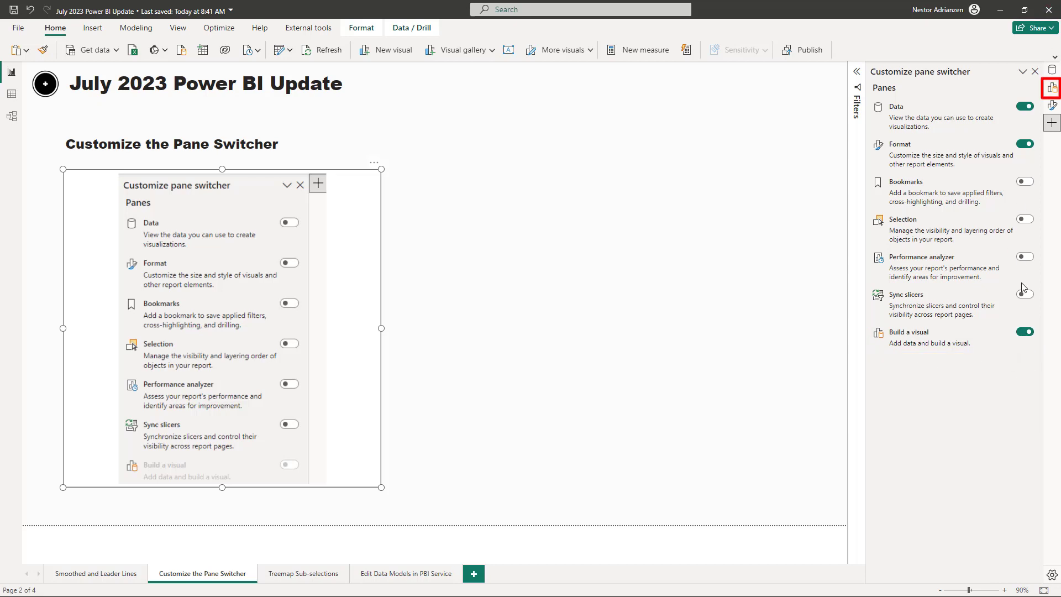
left_click(1024, 332)
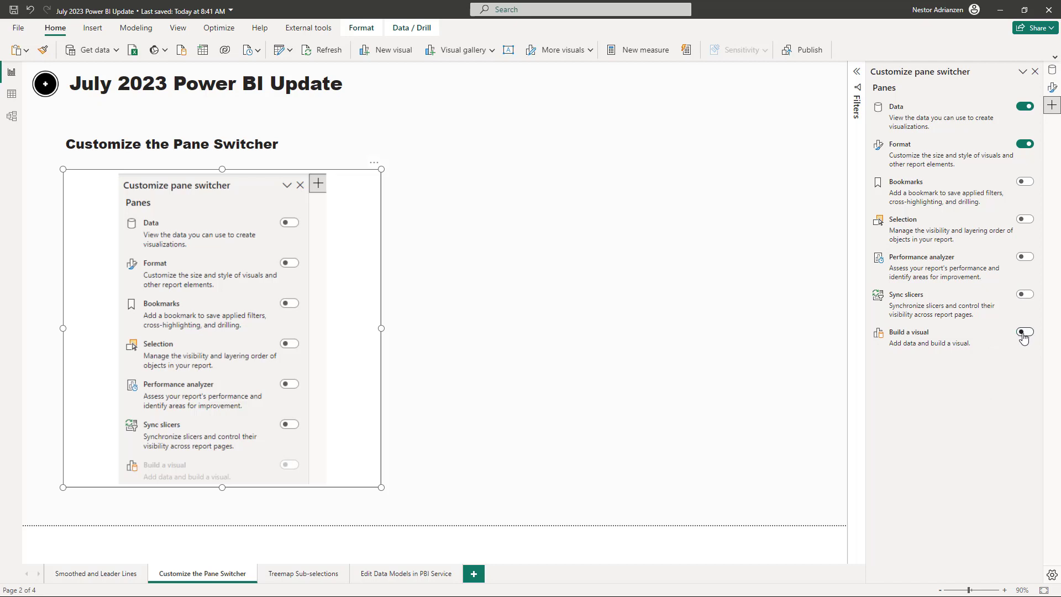
left_click(1023, 334)
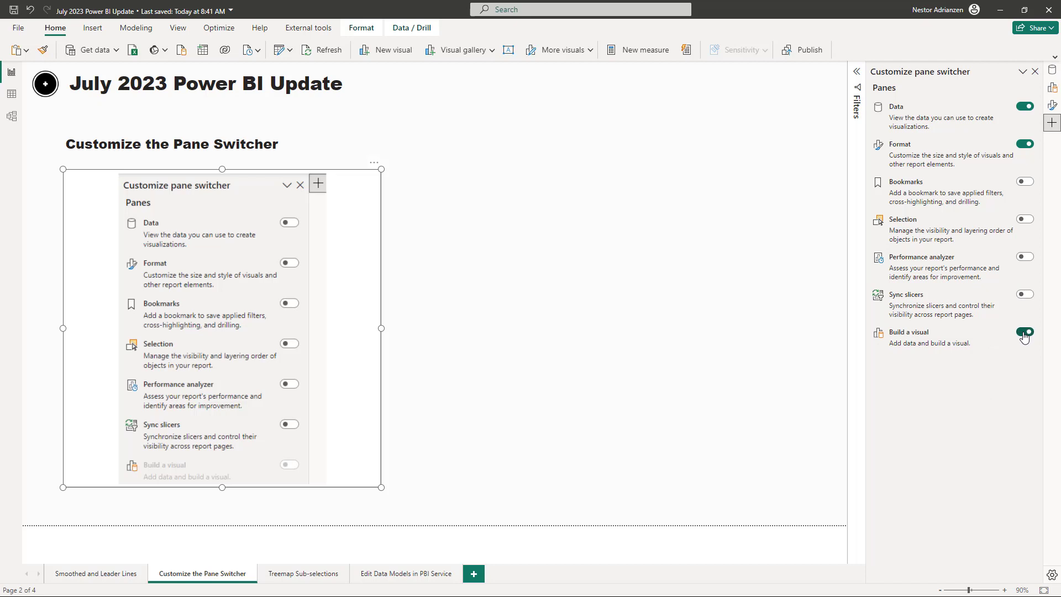
left_click(1024, 333)
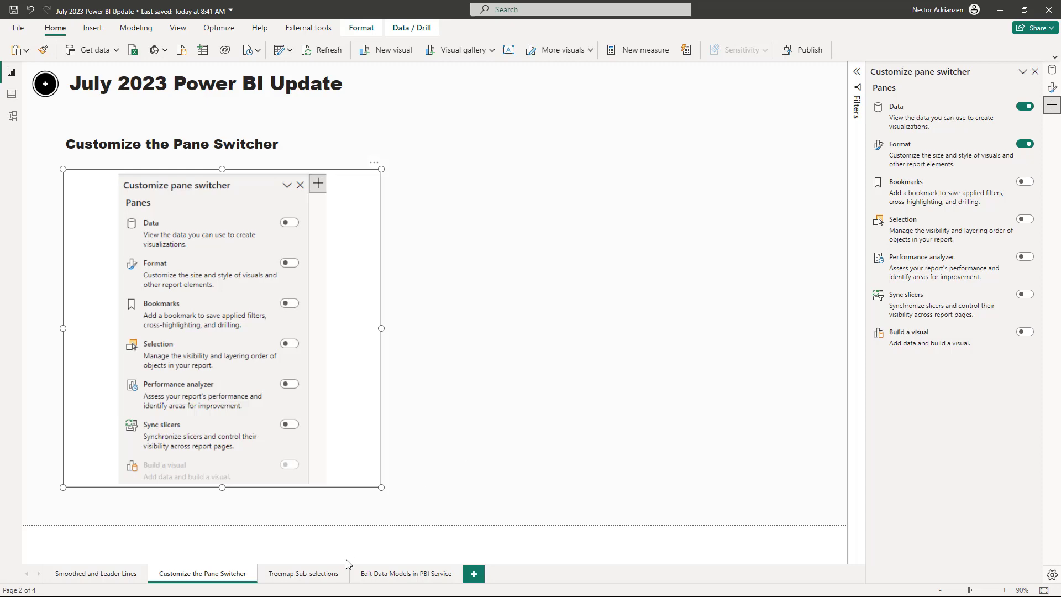
Step: On Treemap Sub-selections, fill the treemap's Amarilla tile with gold #D9B300
left_click(303, 575)
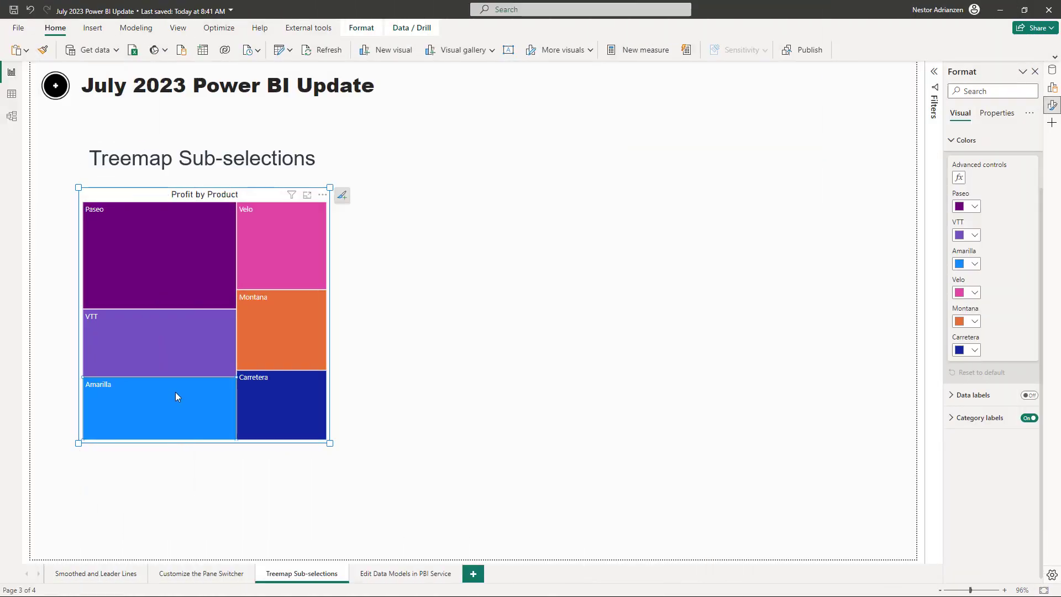
right_click(175, 395)
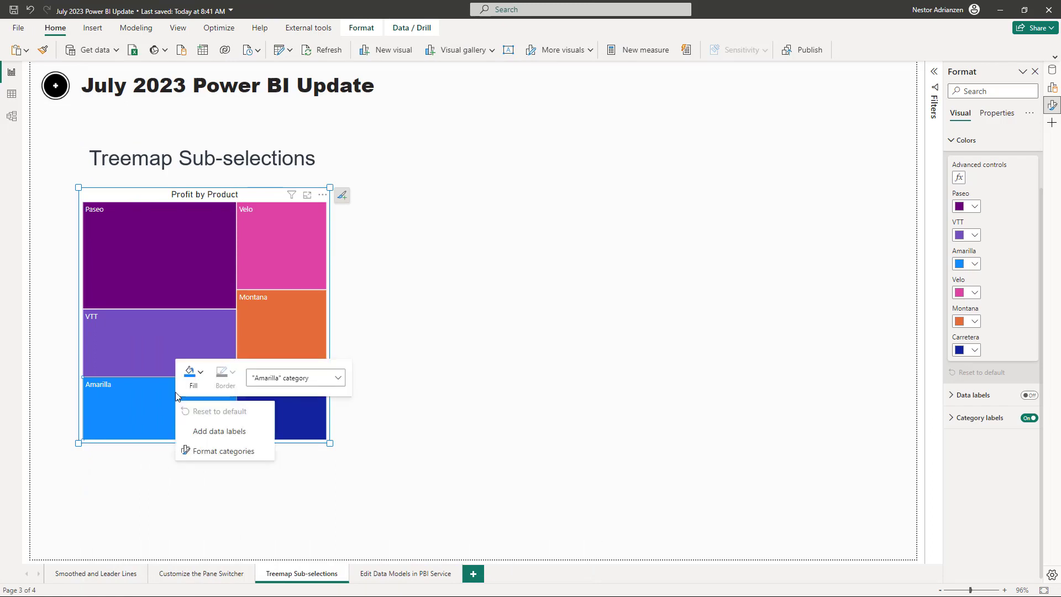
left_click(202, 379)
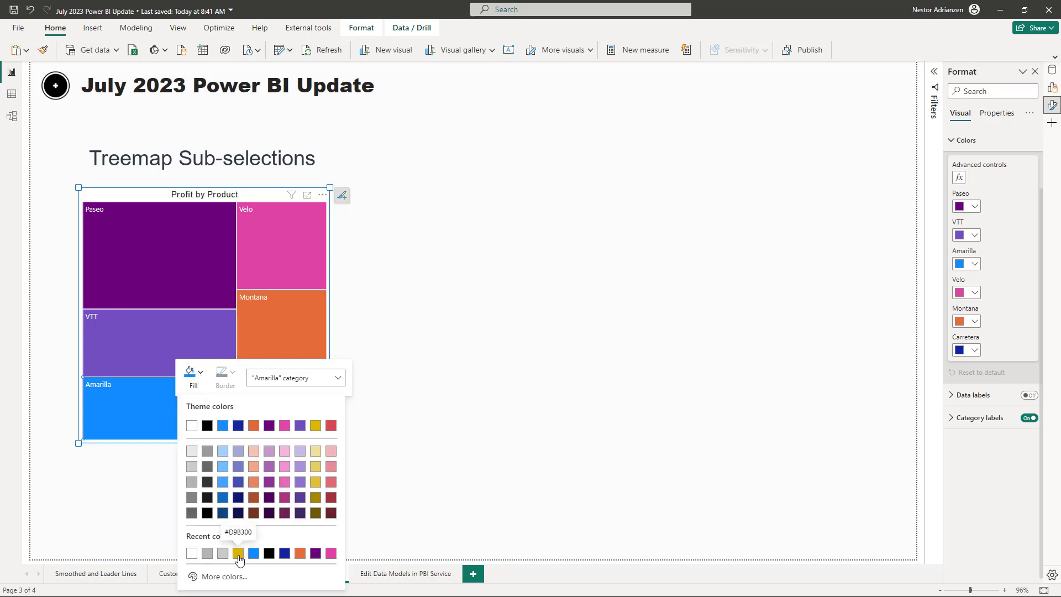
left_click(238, 554)
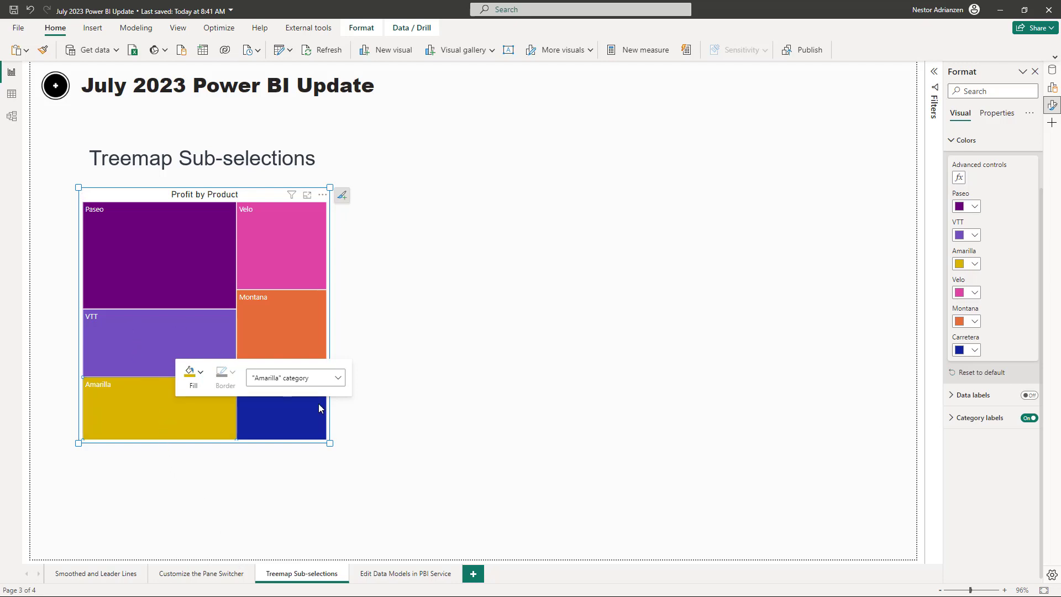
left_click(337, 378)
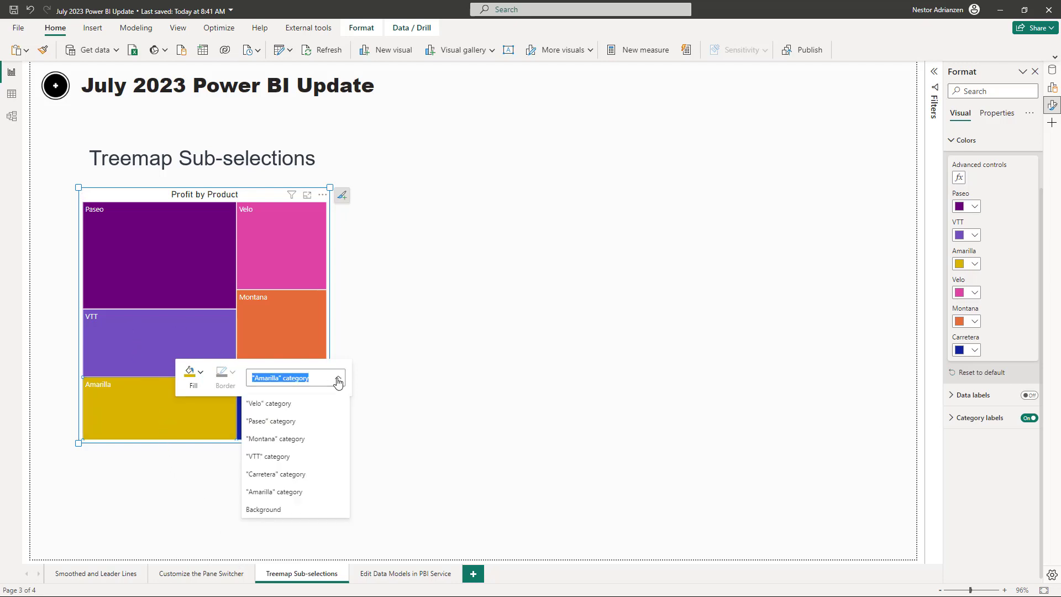
Step: Switch to the Montana category and fill its tile with a custom deep green
left_click(291, 439)
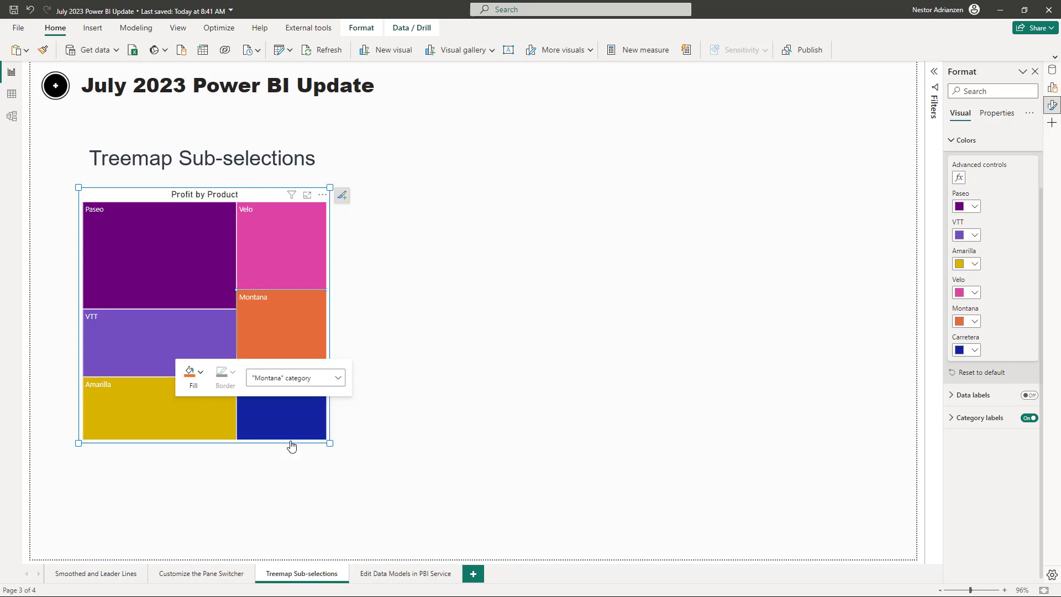
left_click(200, 377)
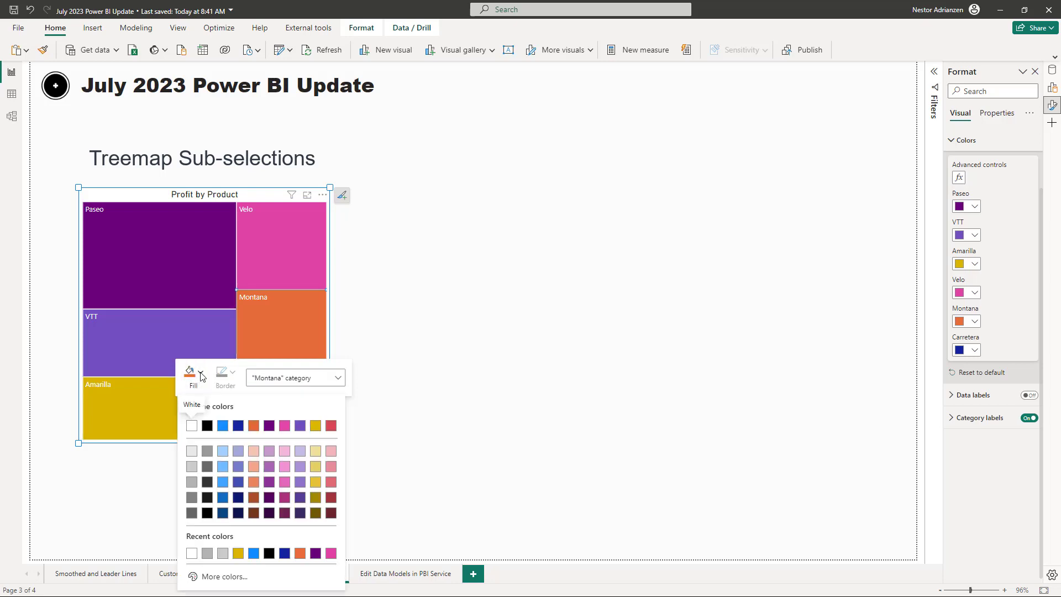
left_click(220, 576)
left_click(239, 539)
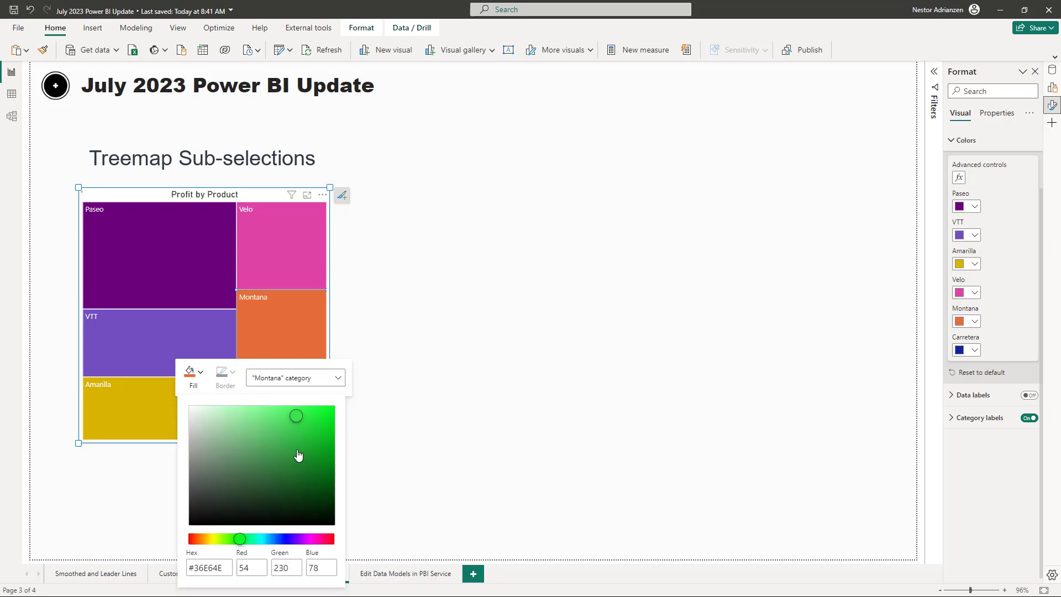
left_click(316, 421)
left_click(367, 438)
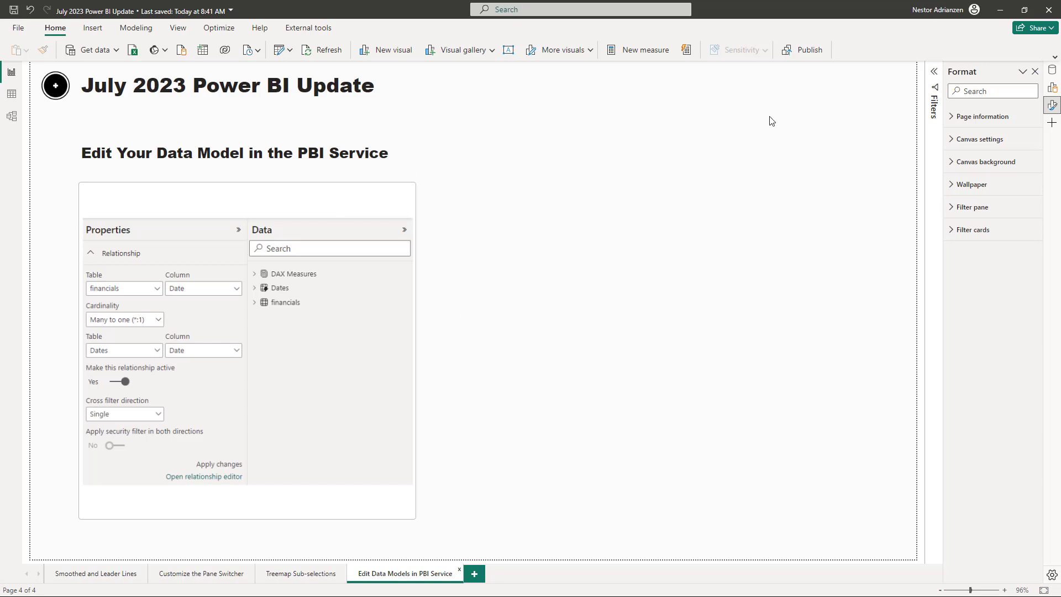
Step: Save and publish the report to Power BI Updates, replacing the existing dataset there
left_click(801, 51)
left_click(577, 326)
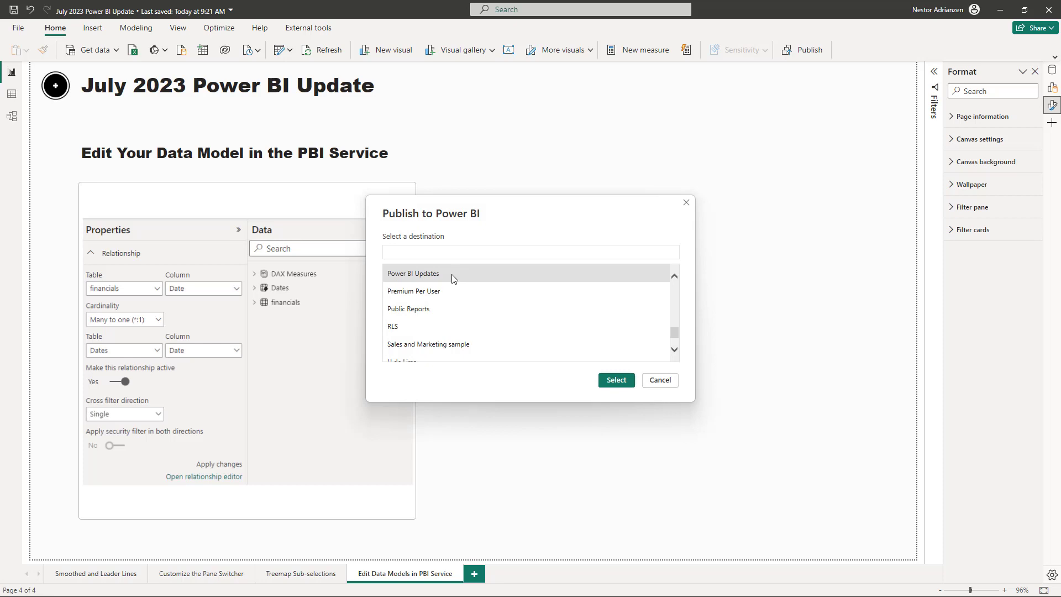
left_click(452, 274)
left_click(611, 382)
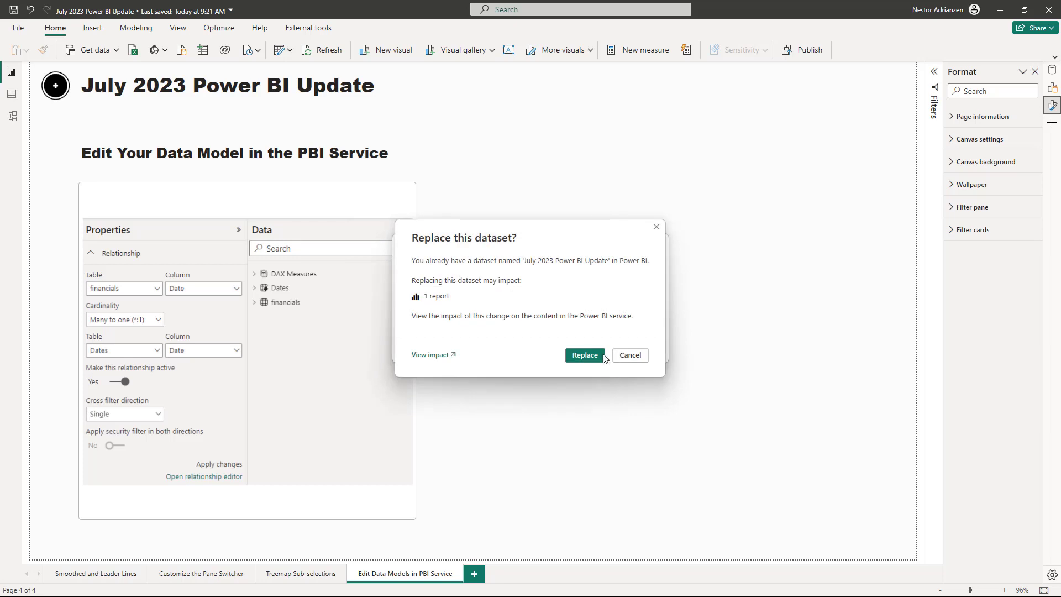
left_click(583, 355)
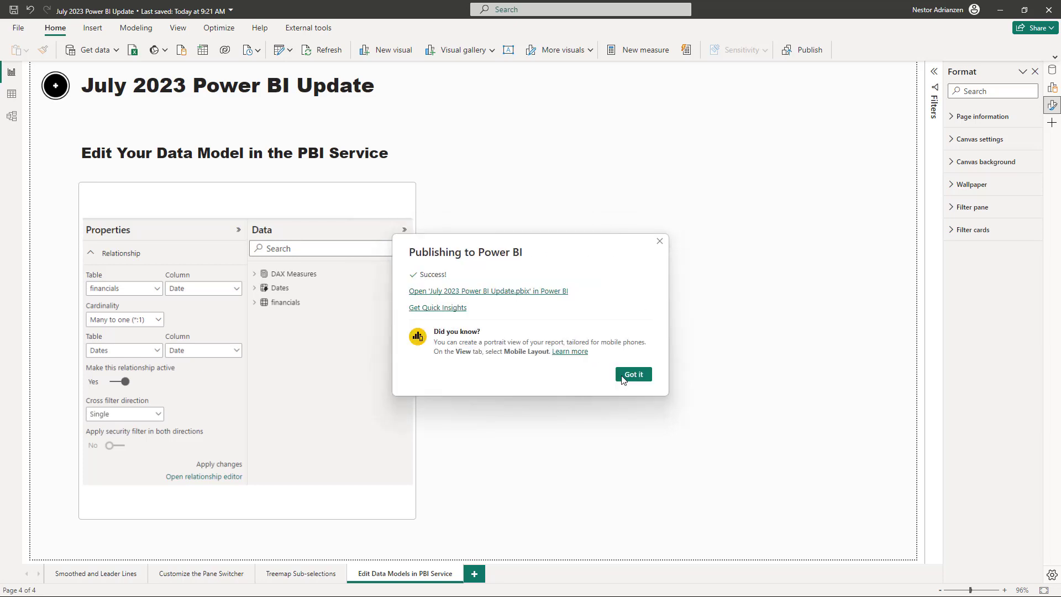
left_click(634, 375)
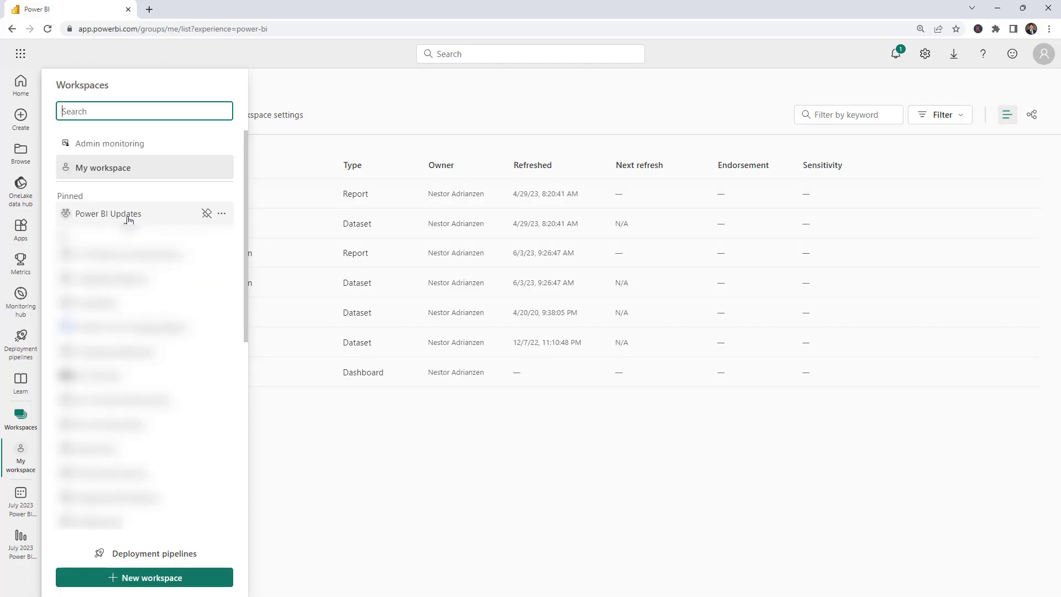
Step: In Power BI Updates, open the July 2023 Power BI Update dataset's data model for editing
left_click(127, 215)
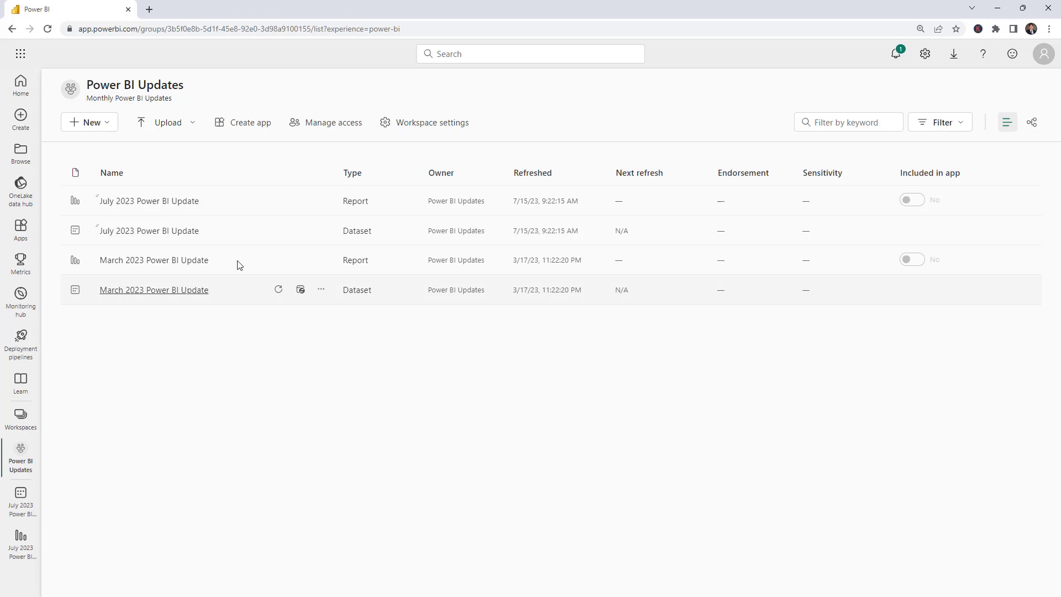
left_click(172, 238)
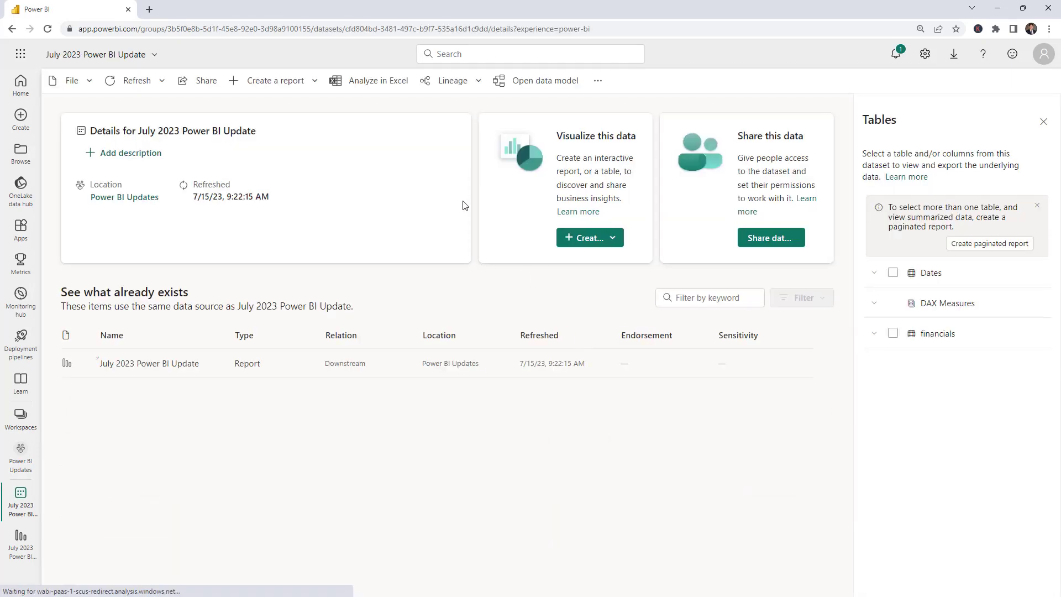
left_click(549, 83)
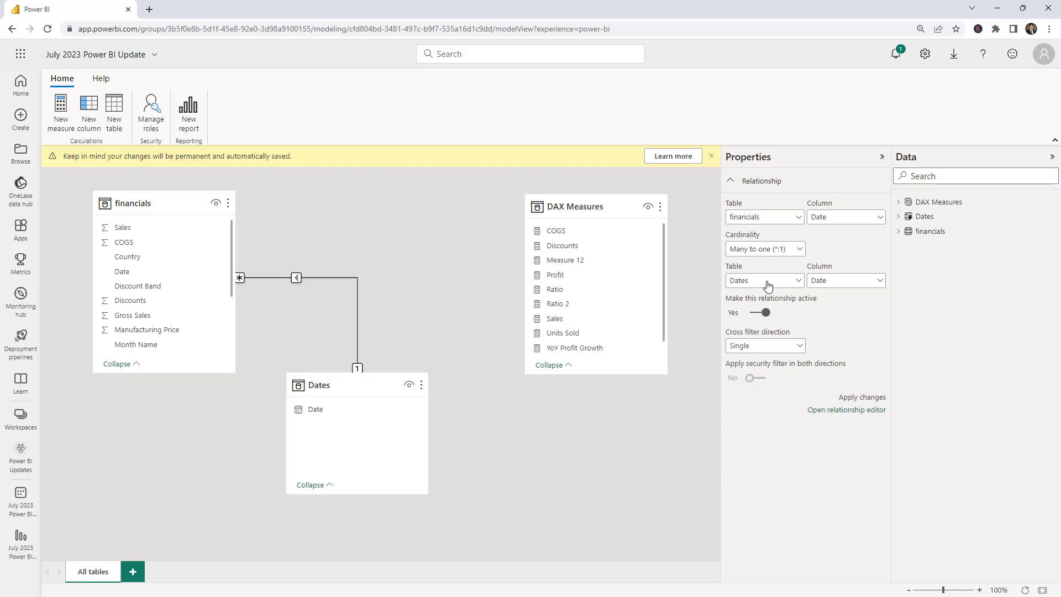
left_click(872, 221)
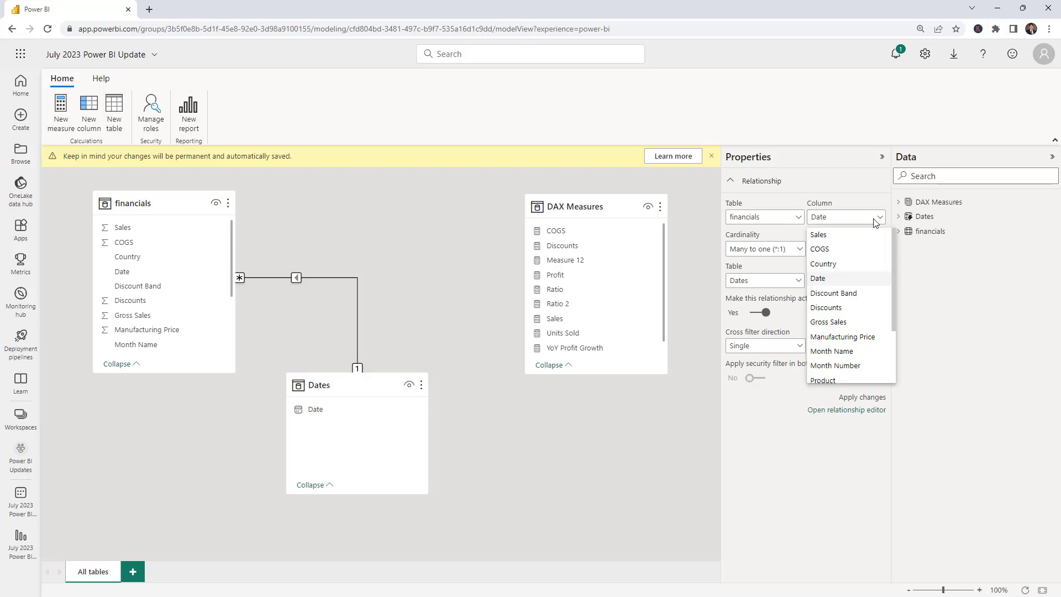
left_click(875, 192)
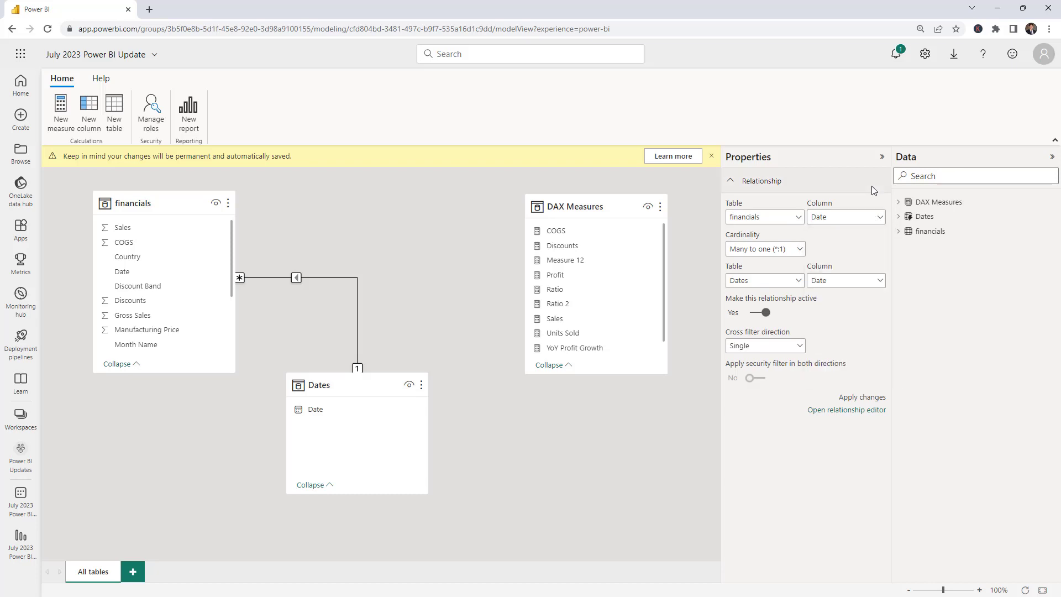
left_click(764, 314)
left_click(762, 314)
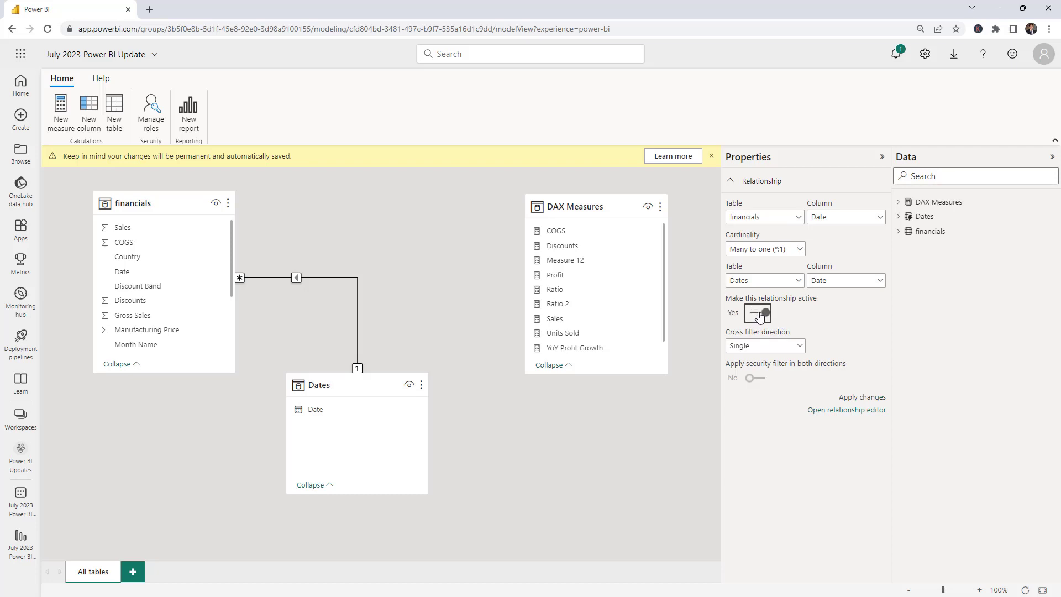
left_click(791, 348)
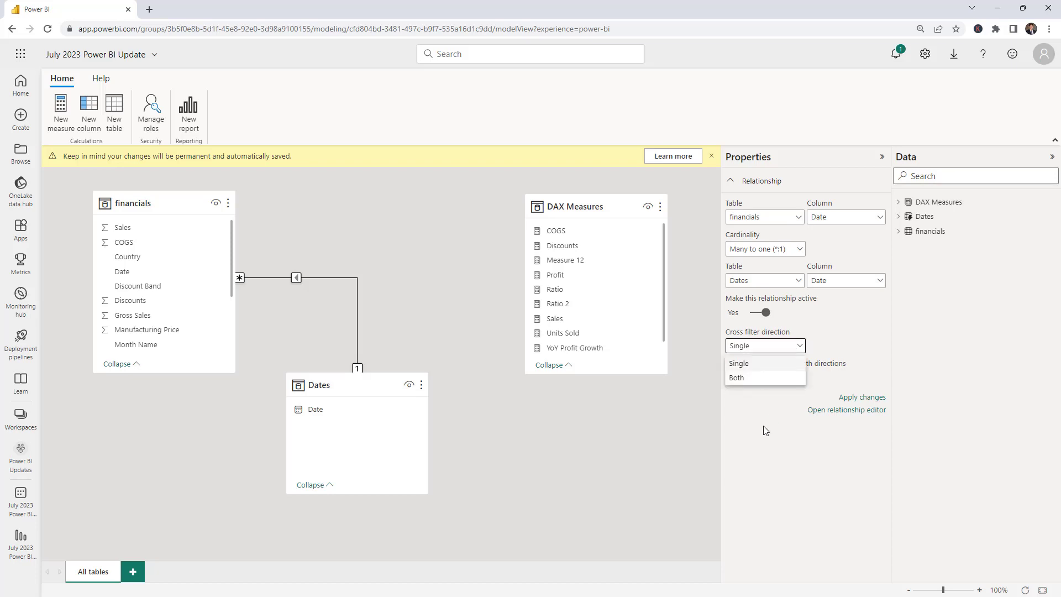
left_click(844, 327)
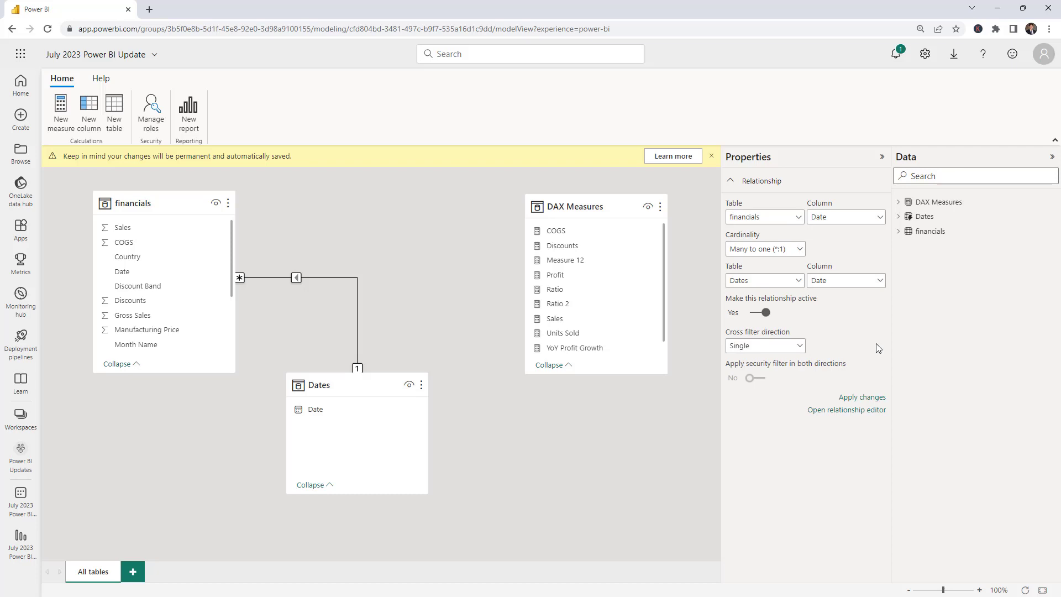